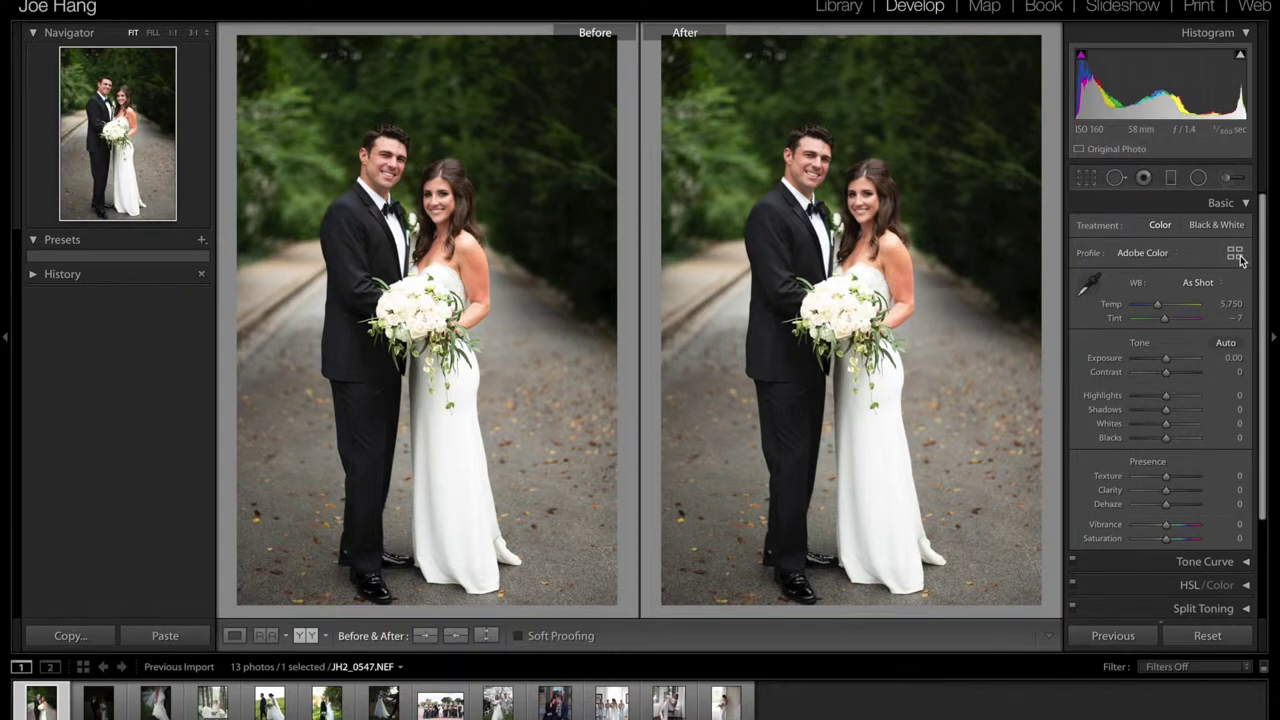
Import the Great Lakes Profiles.zip archive from the Downloads folder into the Profile Browser.
left_click(1233, 253)
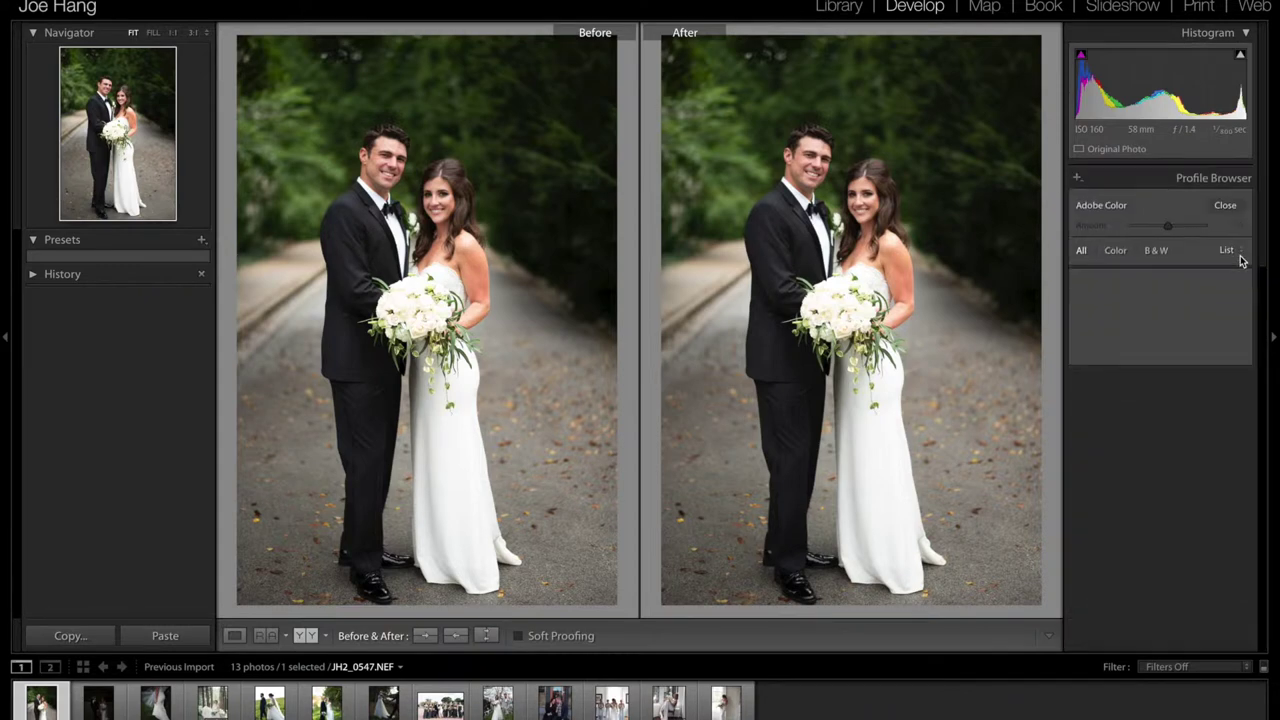
left_click(1079, 180)
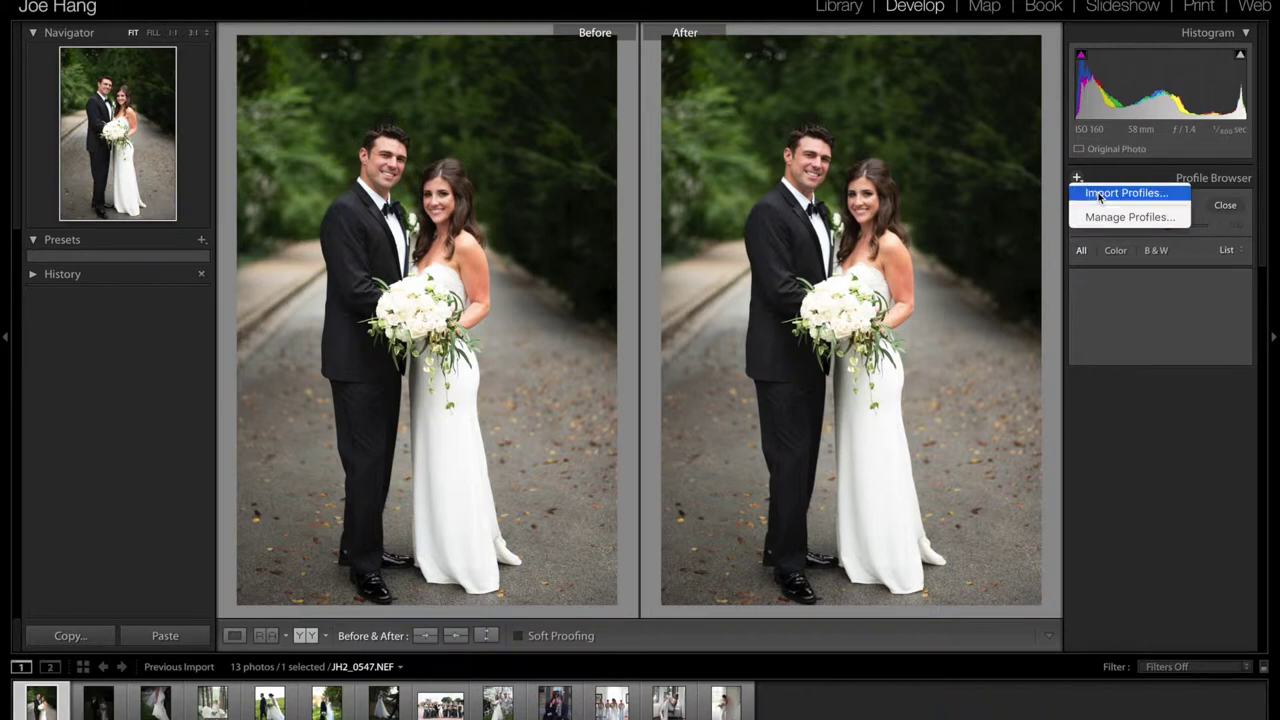
left_click(1100, 194)
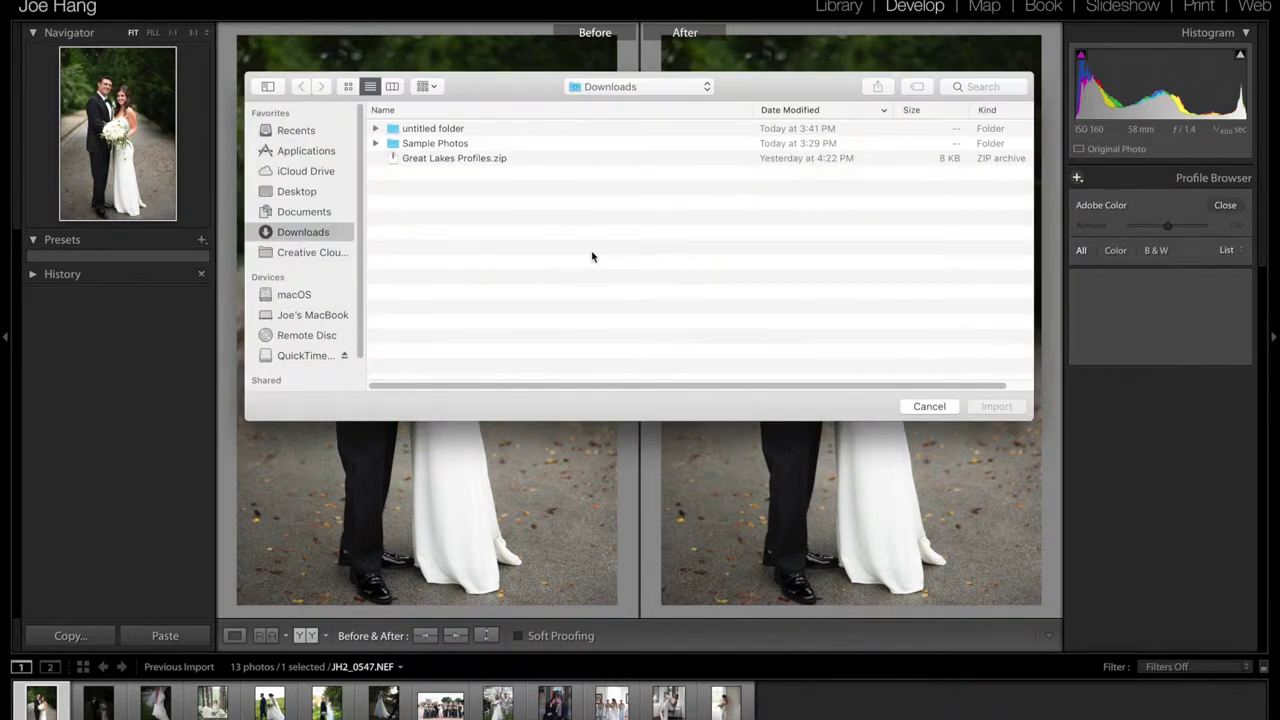
left_click(483, 164)
left_click(1016, 406)
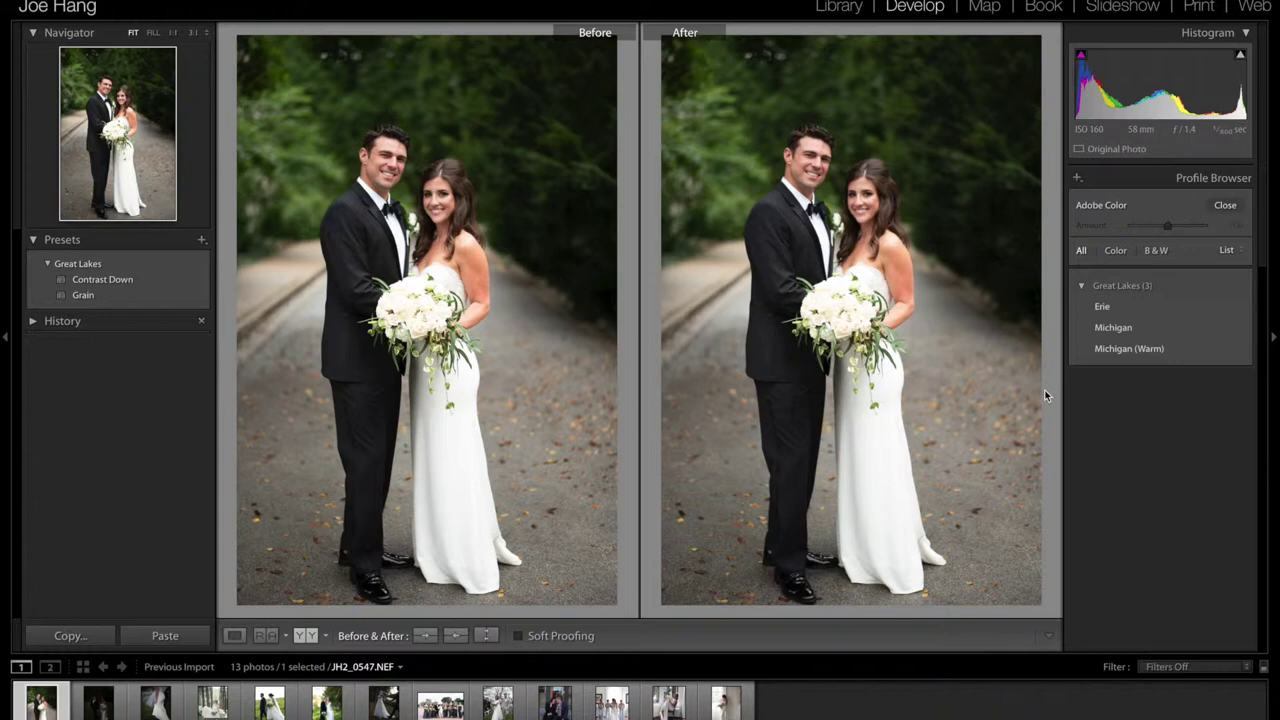
Preview the Erie, Michigan and Michigan (Warm) profiles on the first couple portrait.
left_click(1131, 307)
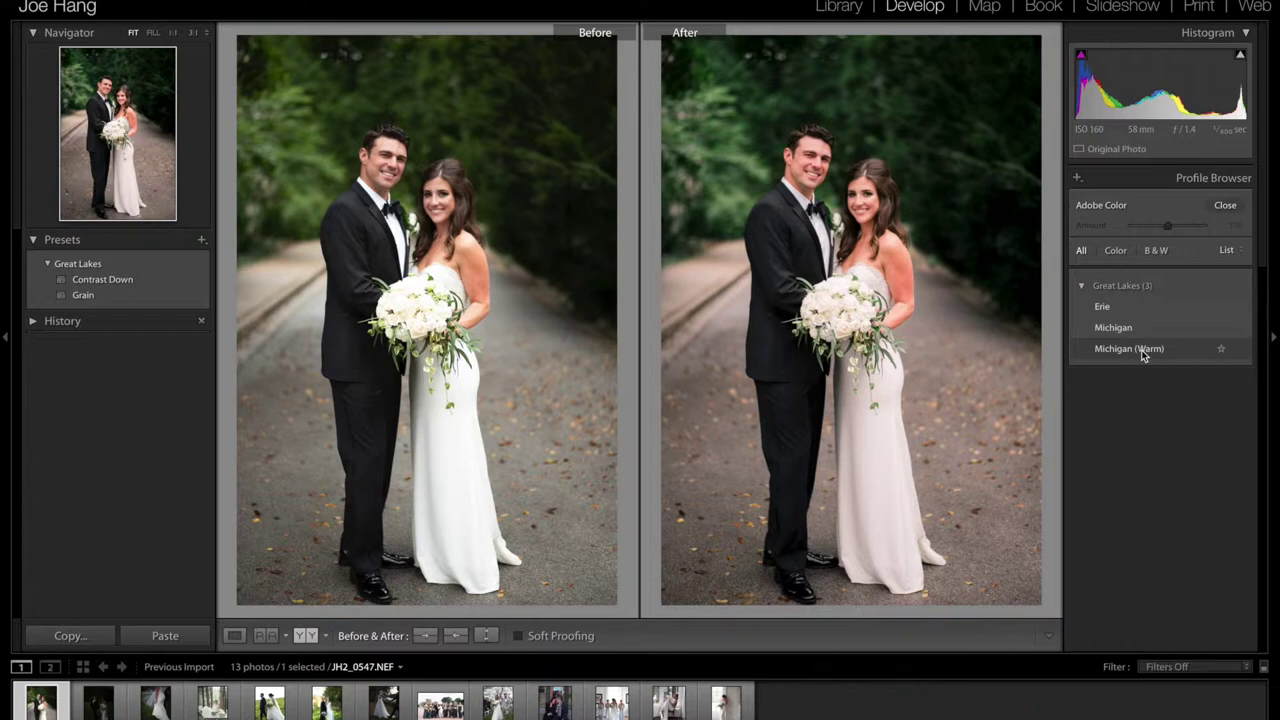
left_click(1144, 338)
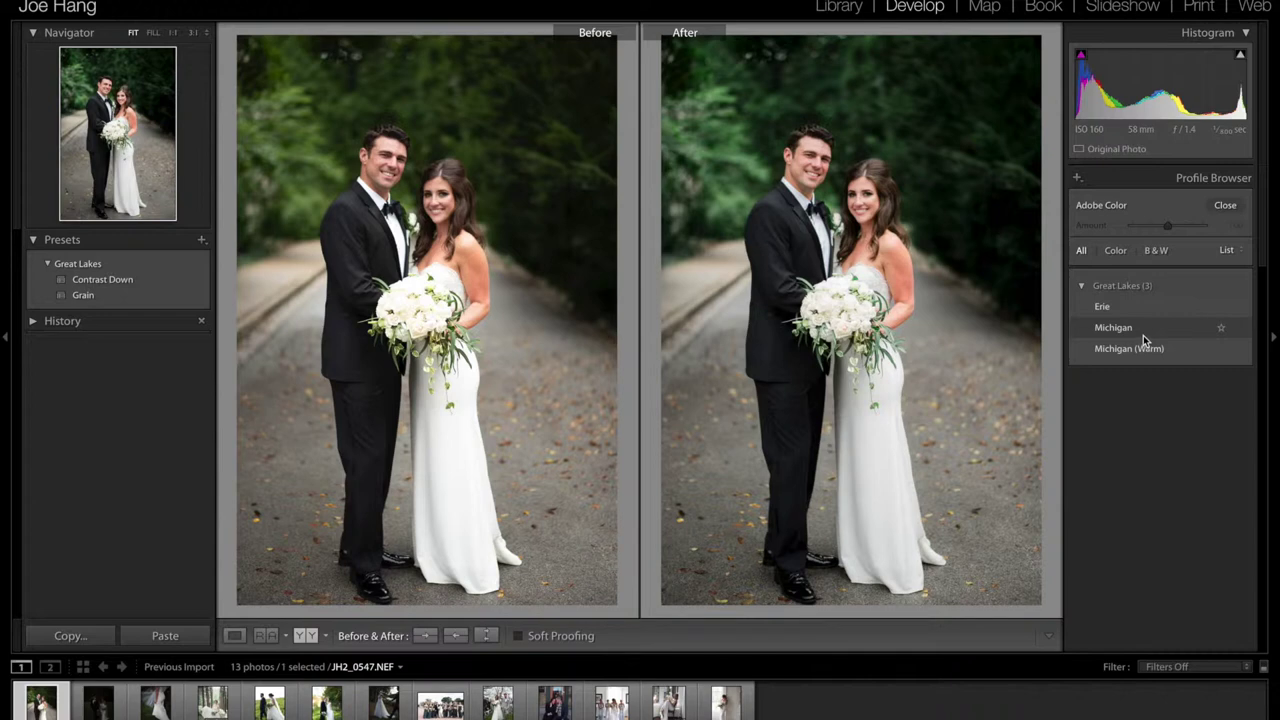
left_click(1128, 348)
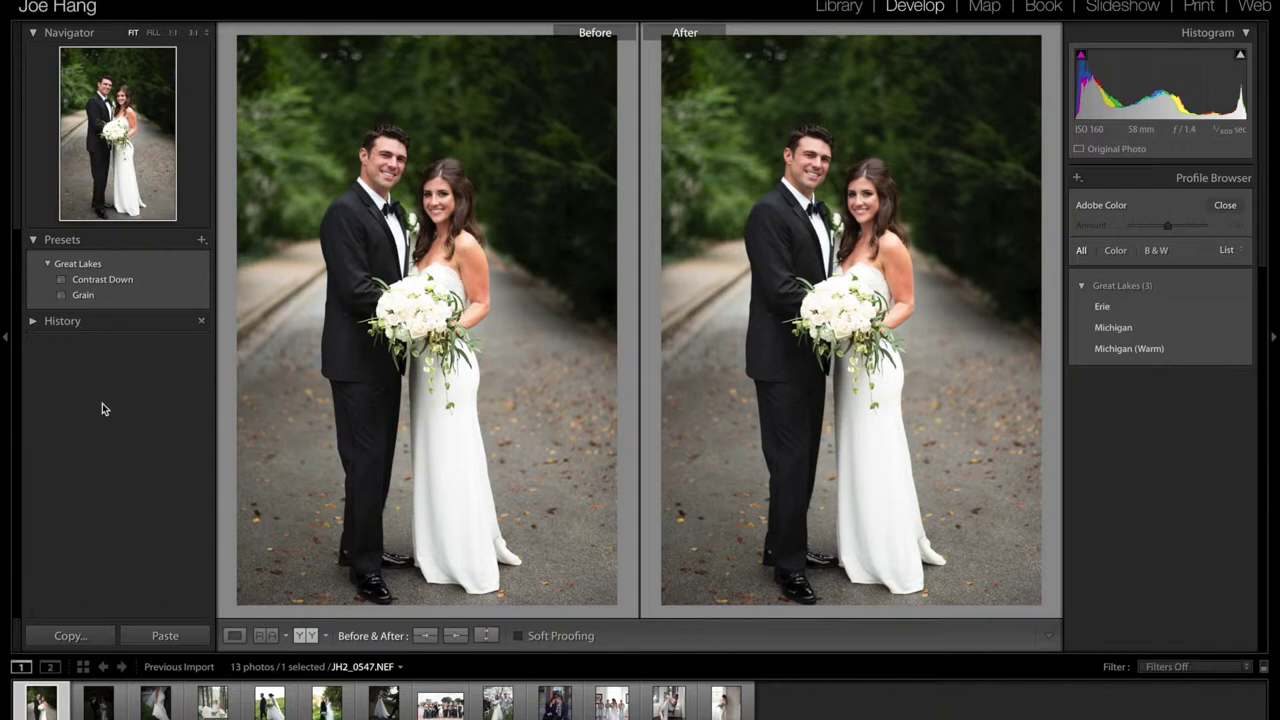
left_click(1116, 334)
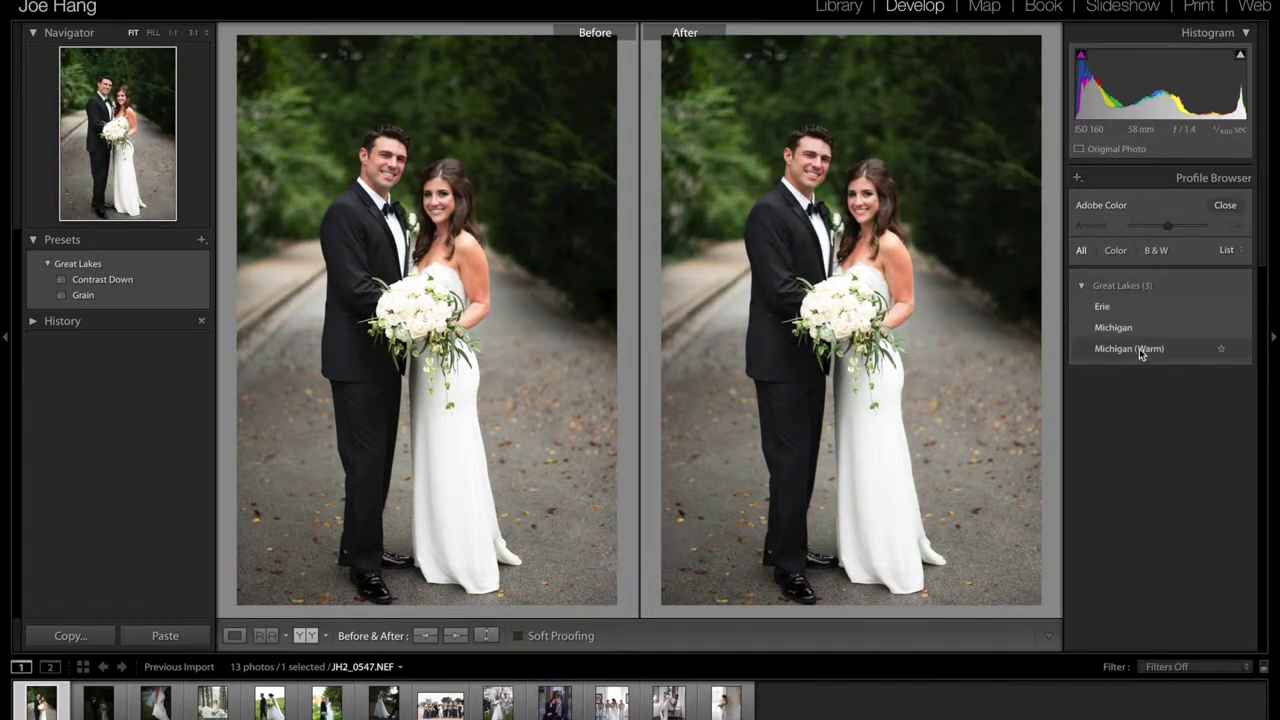
left_click(1139, 350)
Apply the Michigan profile to the first couple portrait, along with the Contrast Down and Grain presets.
left_click(1138, 333)
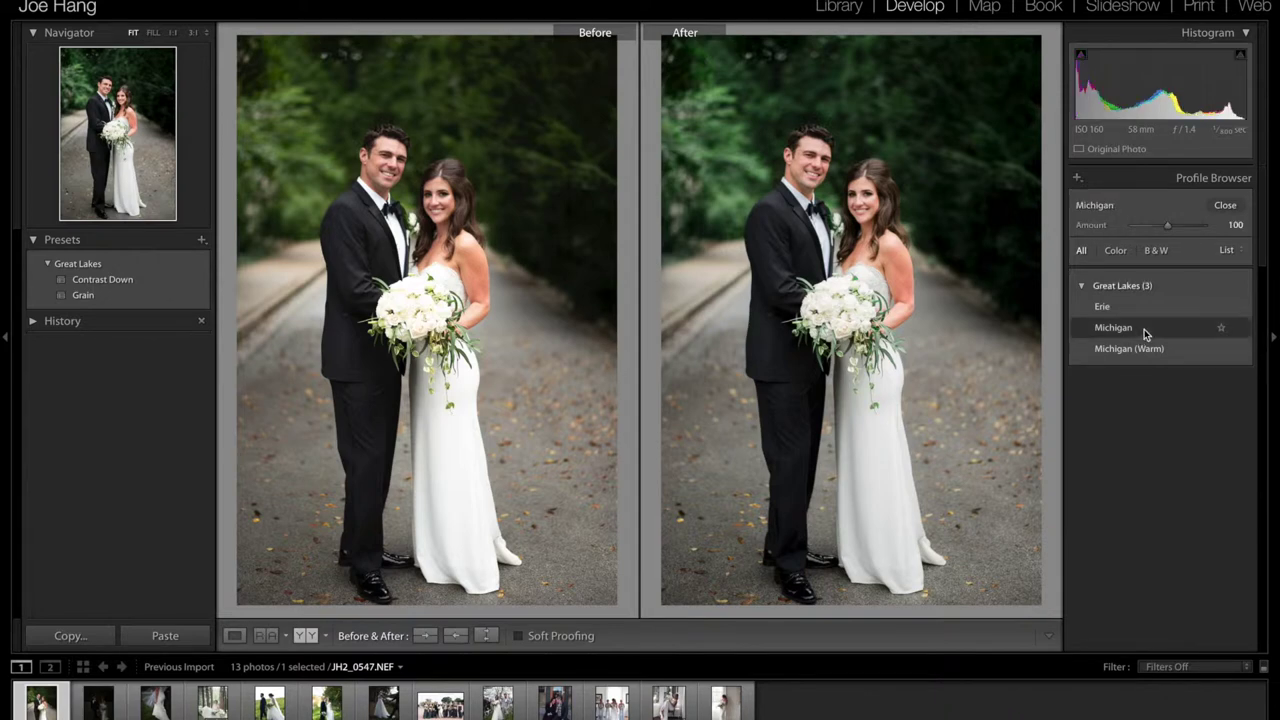
left_click(1225, 206)
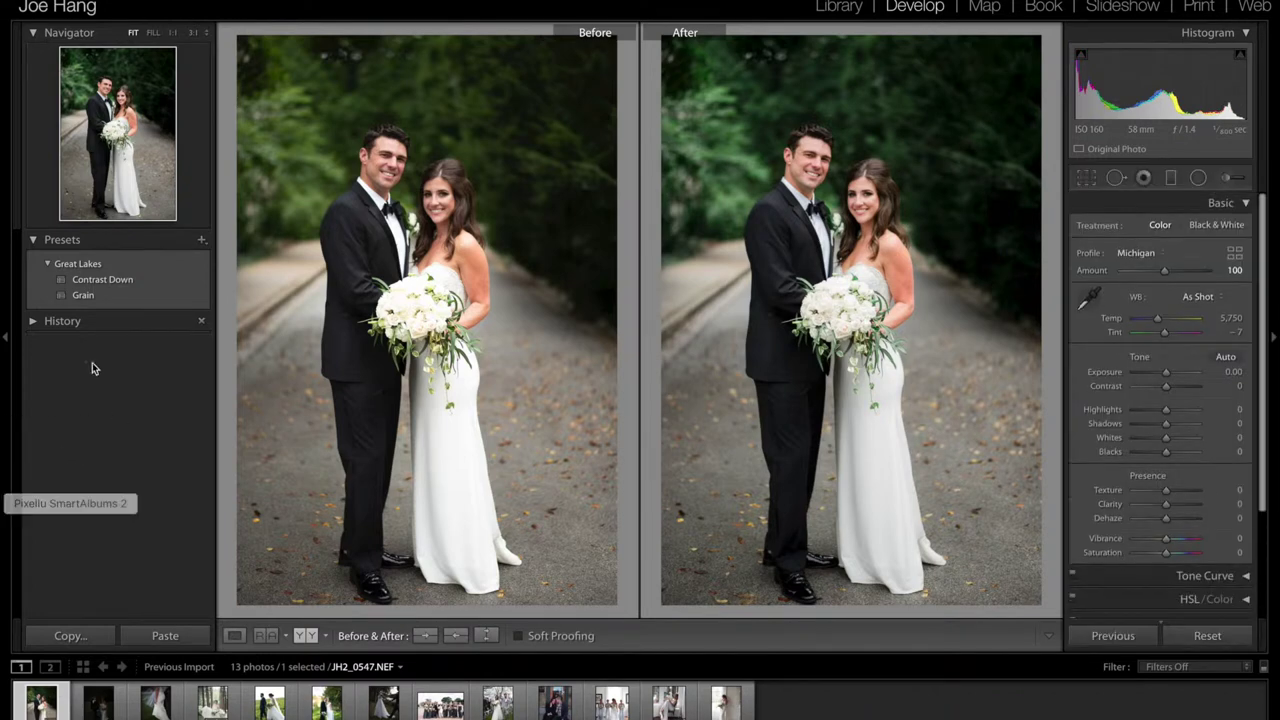
left_click(130, 280)
left_click(120, 296)
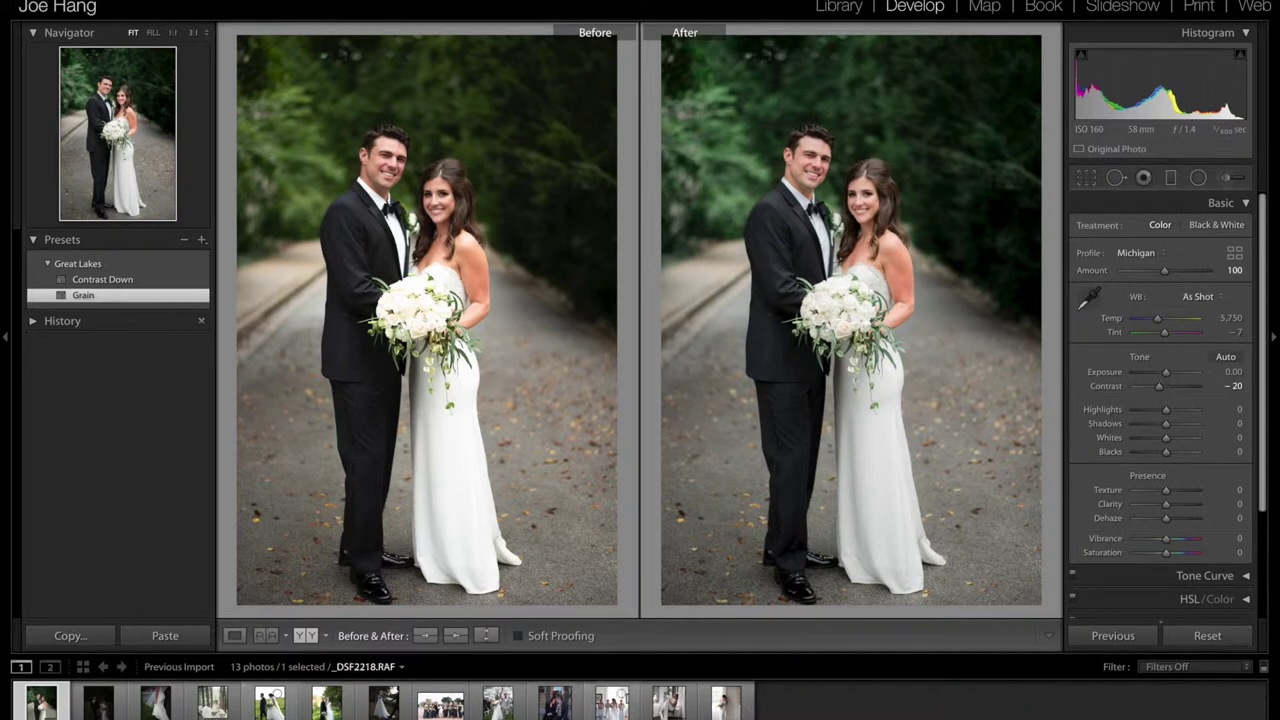
Sync the first portrait's develop settings to all 13 photos in the filmstrip.
left_click(712, 712, "shift")
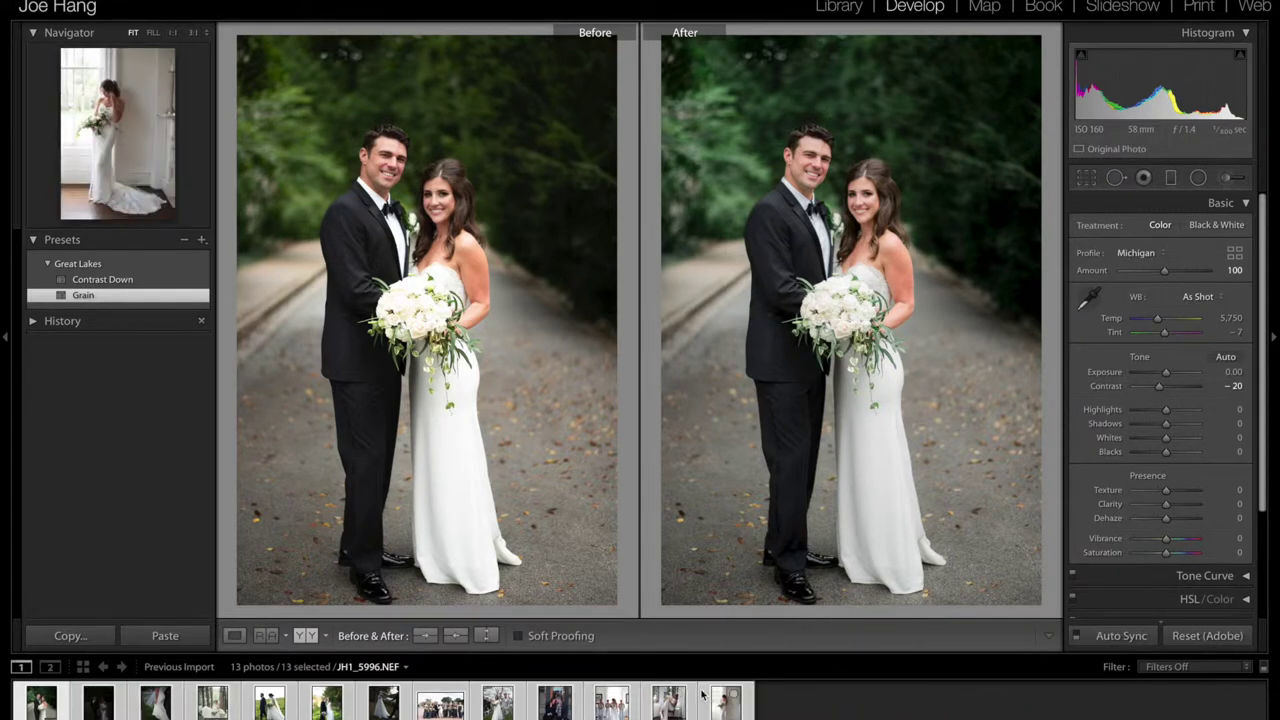
key("ctrl+shift+s")
left_click(882, 420)
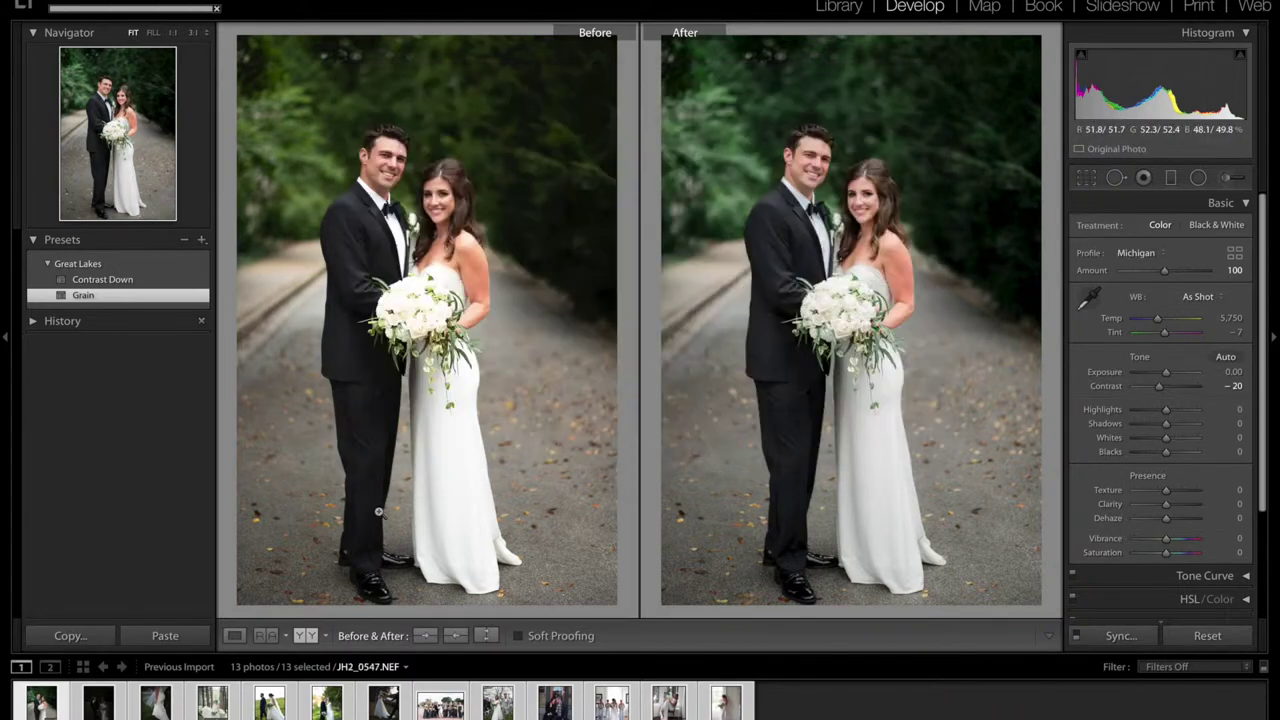
Give the dark photo of the walking couple the Erie black-and-white profile and raise its exposure to +2.20.
left_click(82, 710)
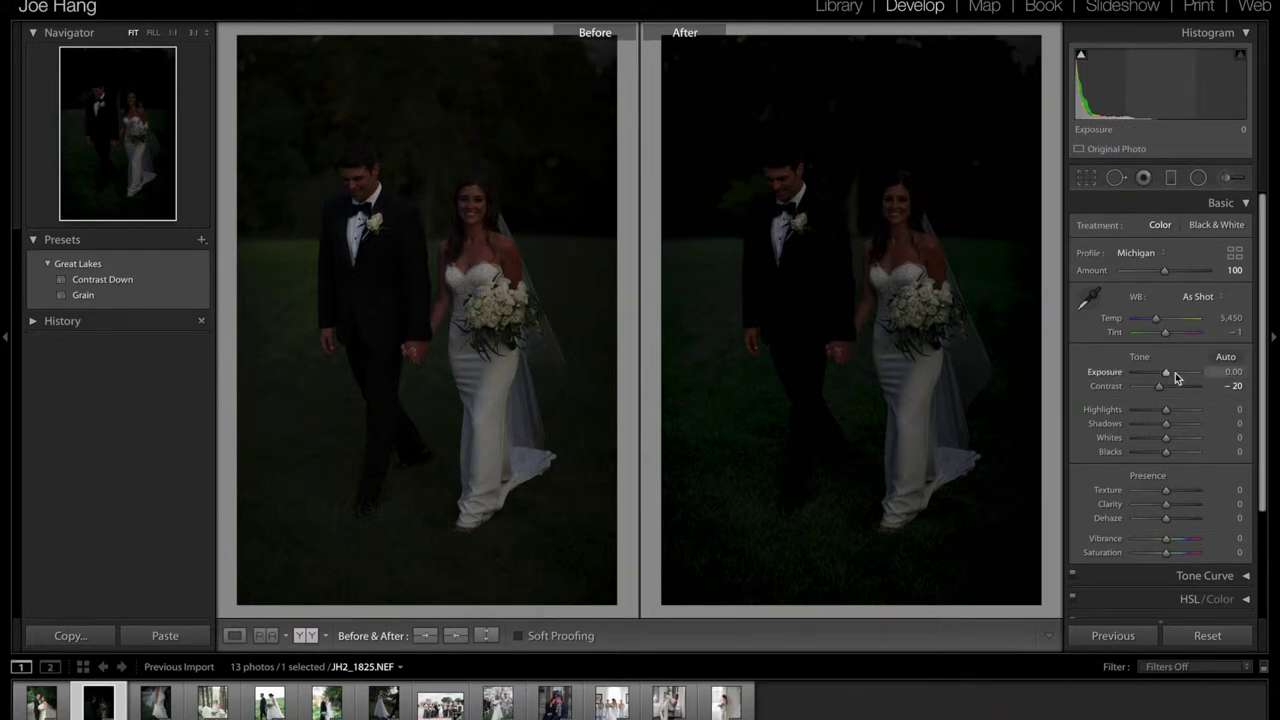
left_click(1236, 256)
left_click(1150, 307)
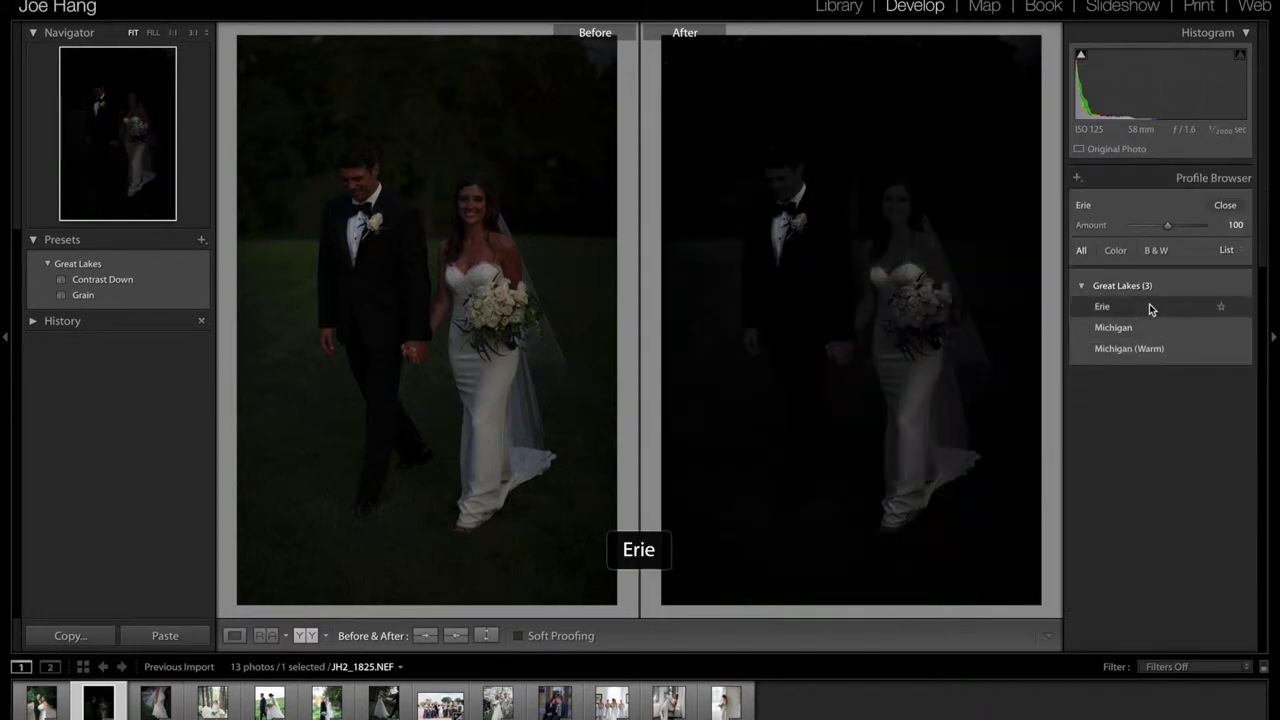
left_click(1225, 205)
left_click_drag(1169, 373, 1179, 374)
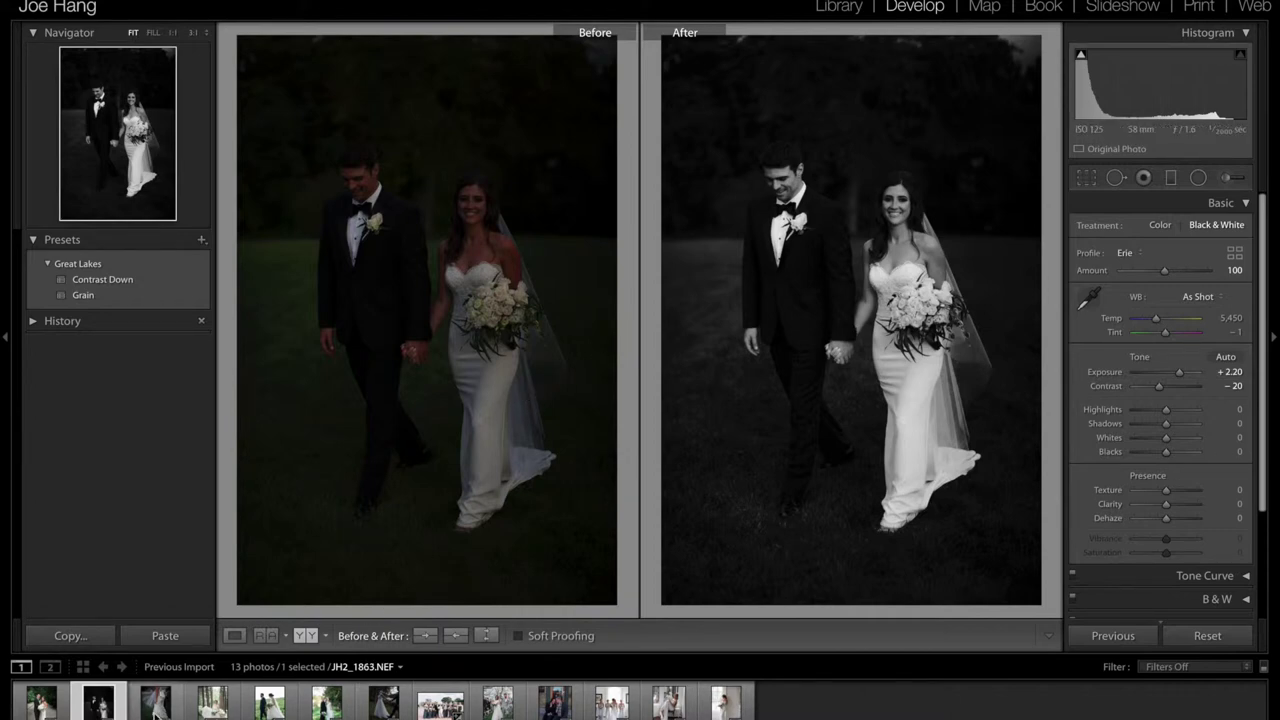
Examine the photo of the bride holding up her dress in the split before/after view and the reference view.
left_click(152, 712)
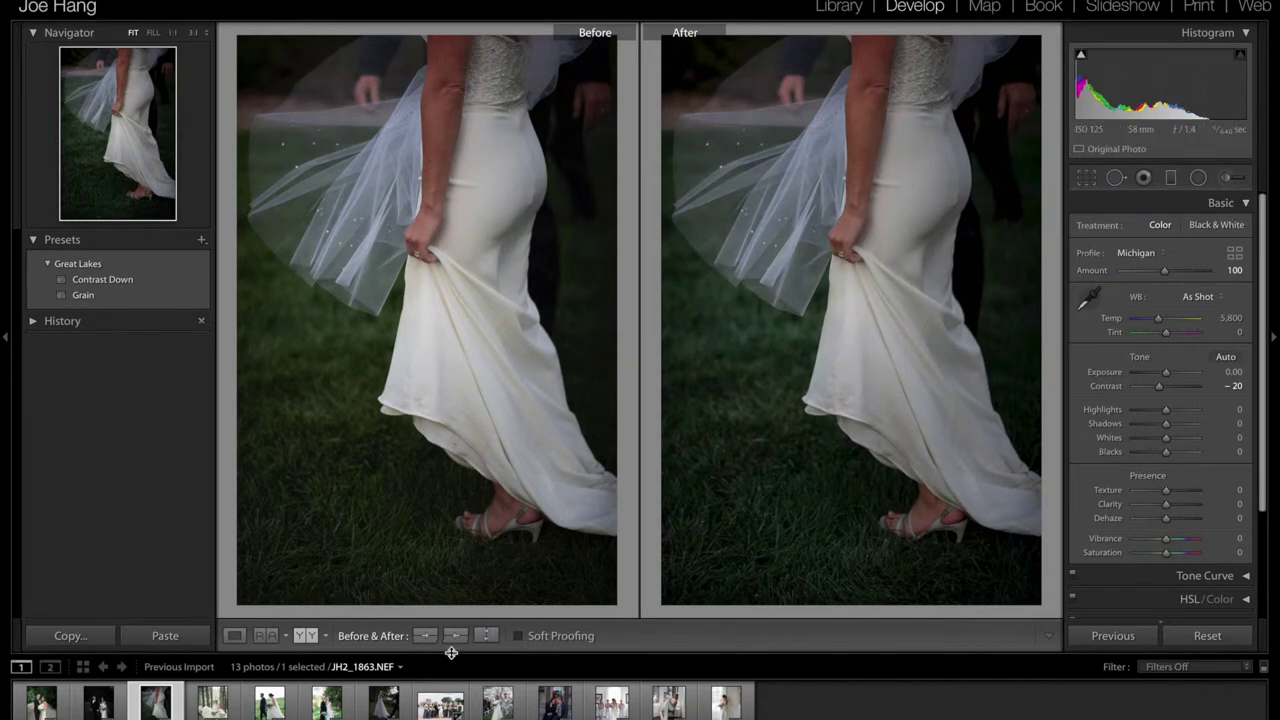
left_click(305, 636)
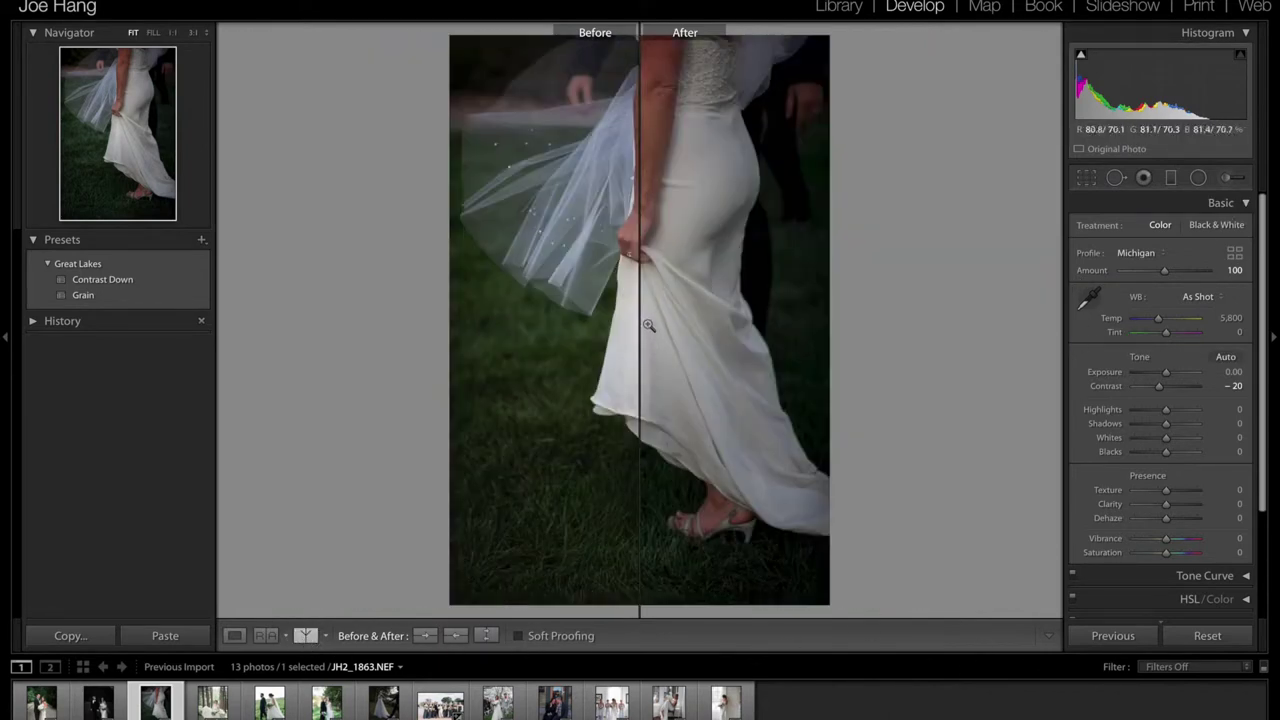
left_click(266, 636)
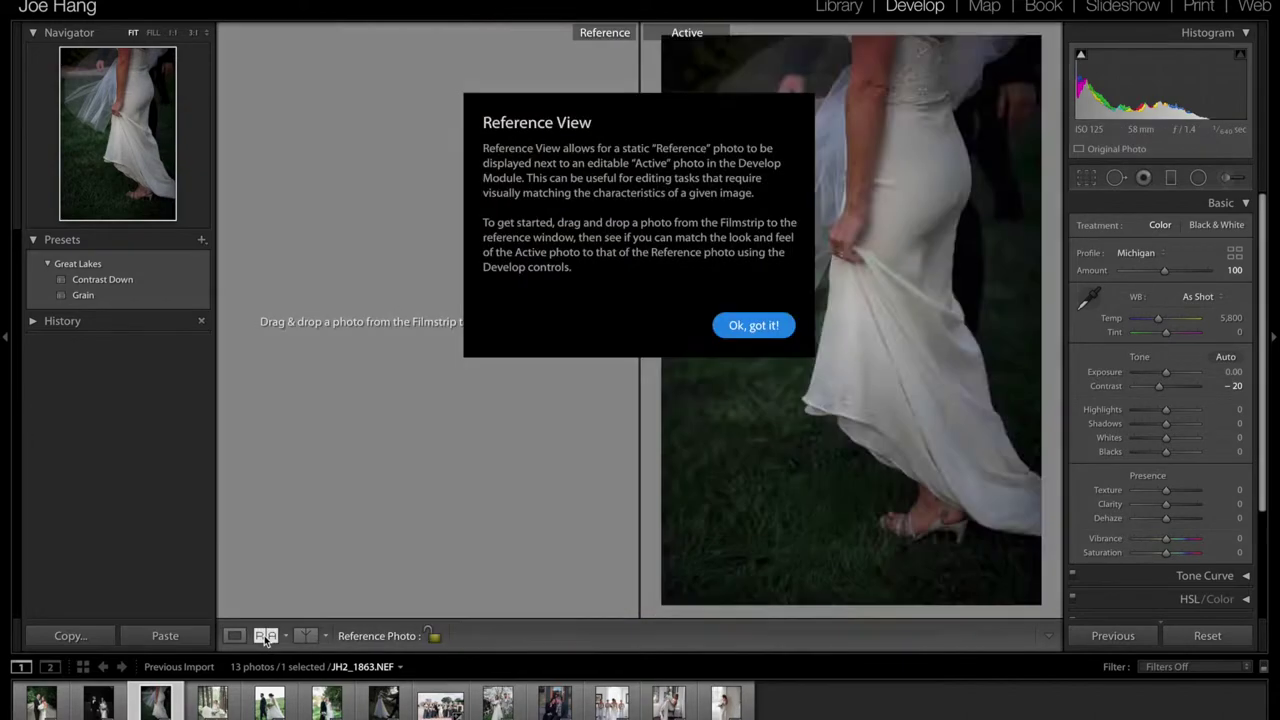
left_click(750, 326)
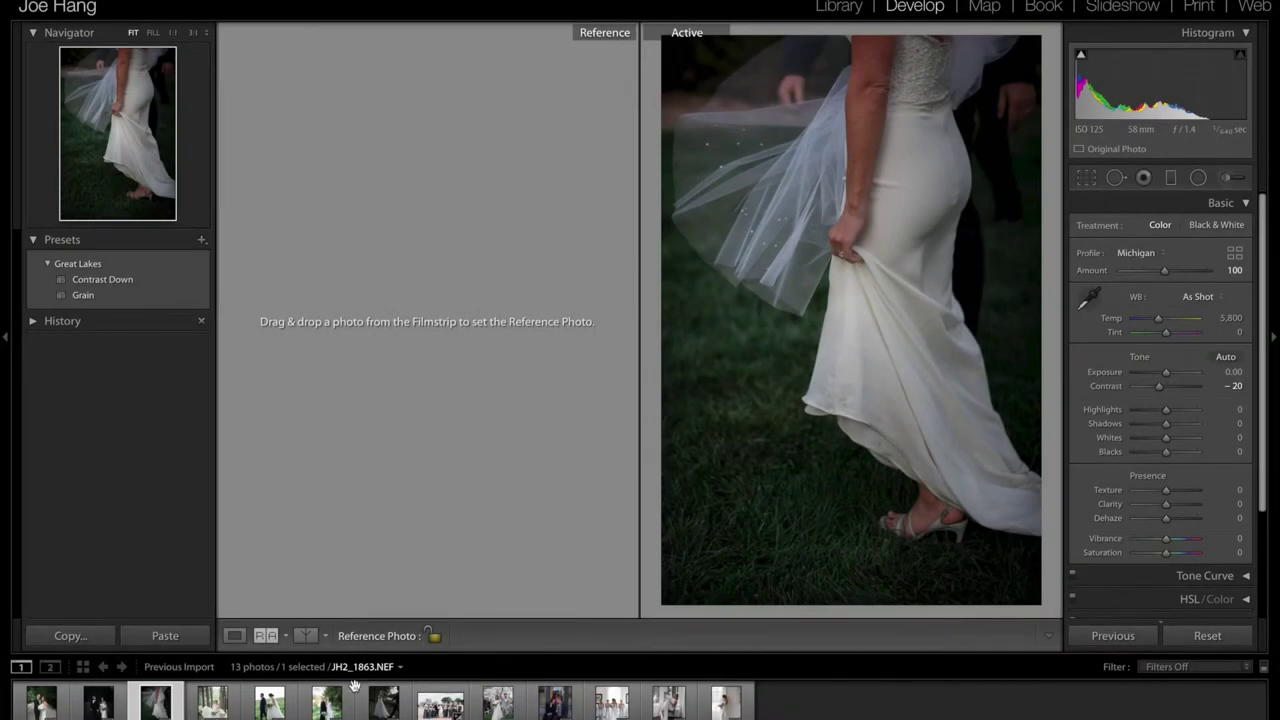
left_click(266, 636)
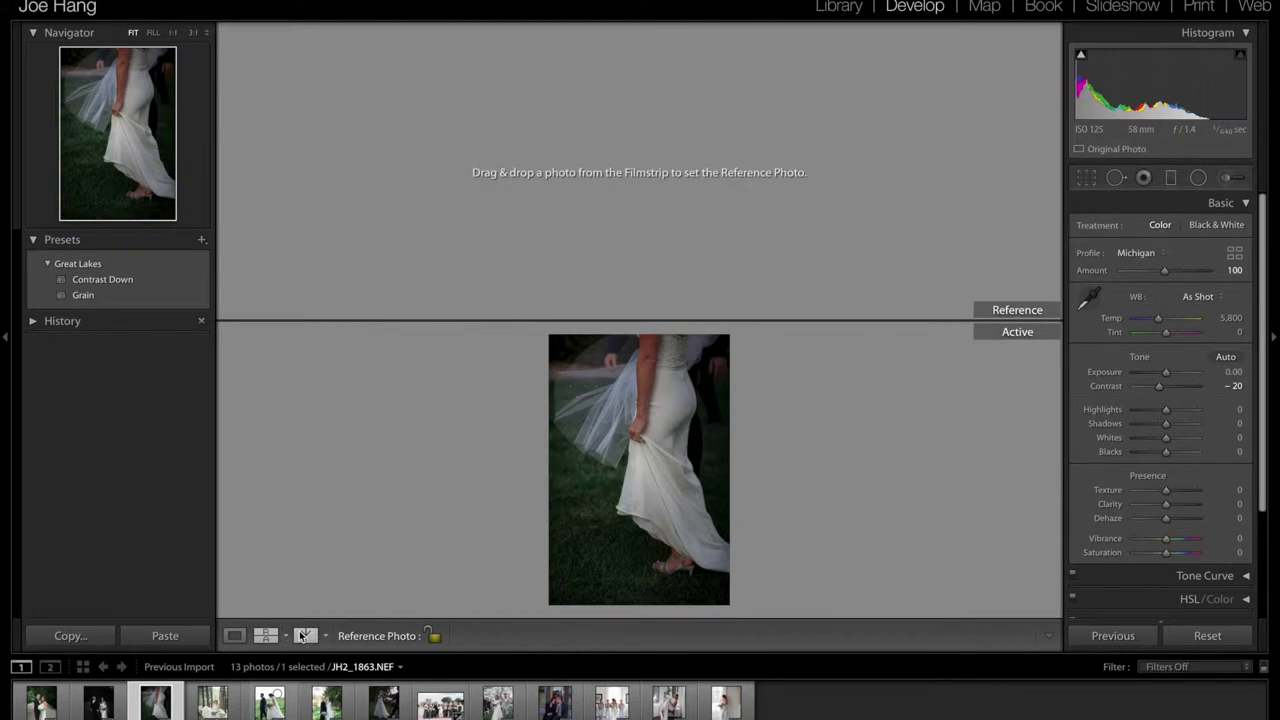
left_click(303, 636)
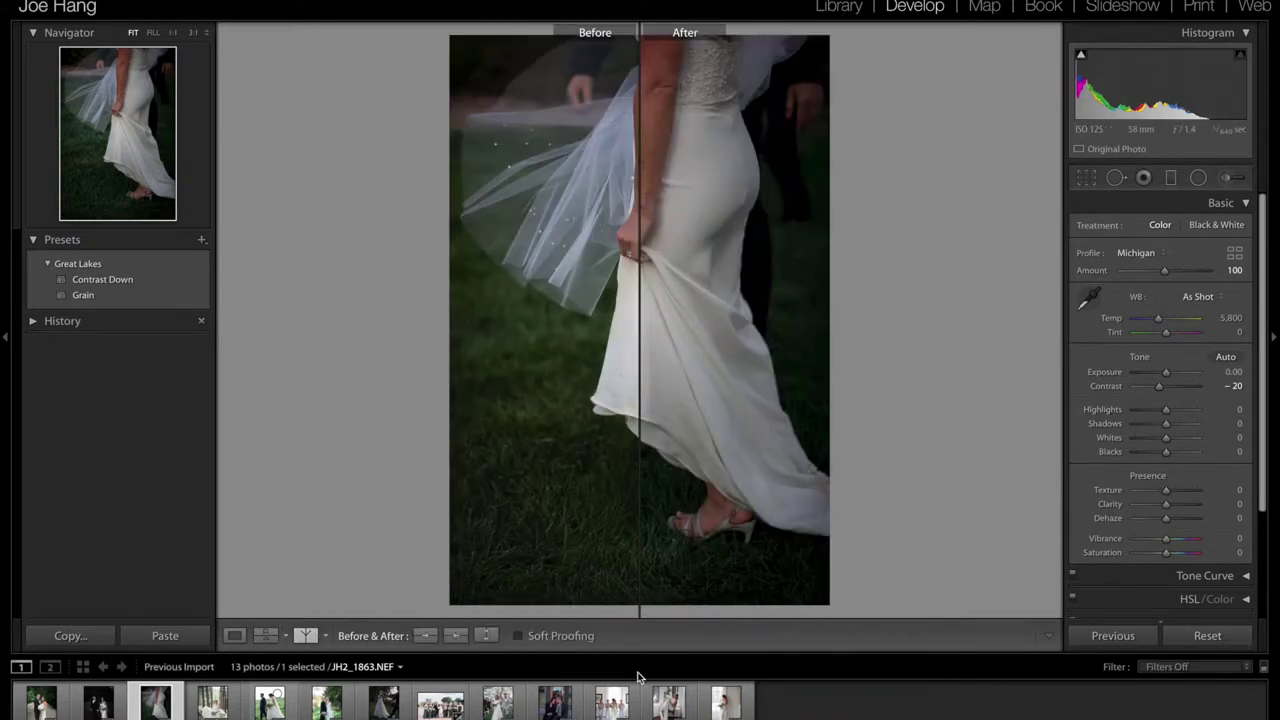
Show the forest bride photo alone, reset its develop settings and straighten it with the Crop tool.
left_click(234, 712)
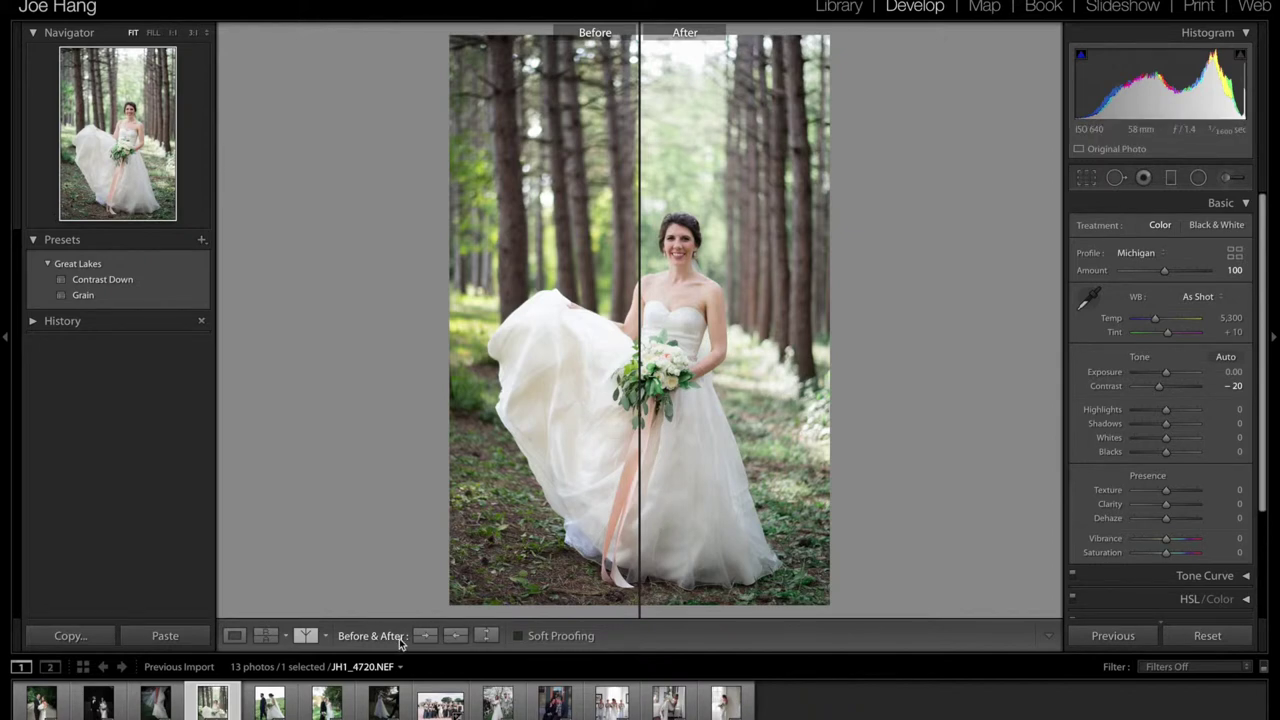
left_click(234, 636)
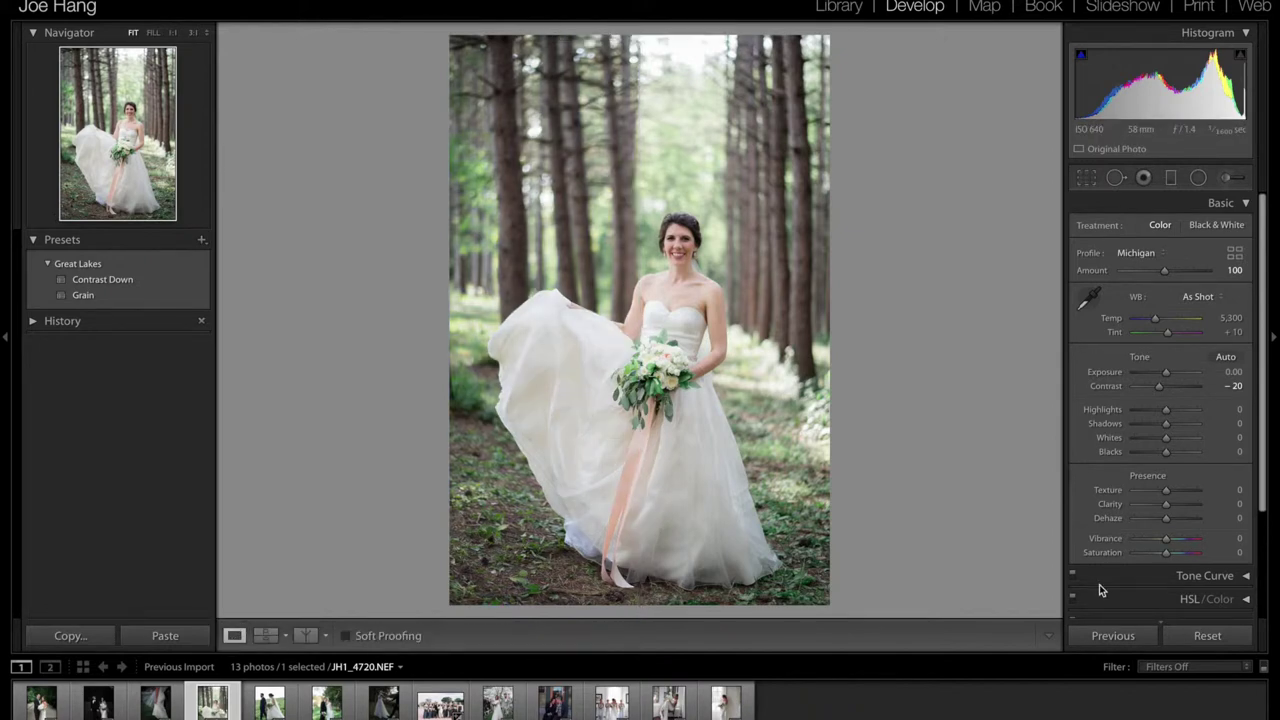
left_click(1208, 636)
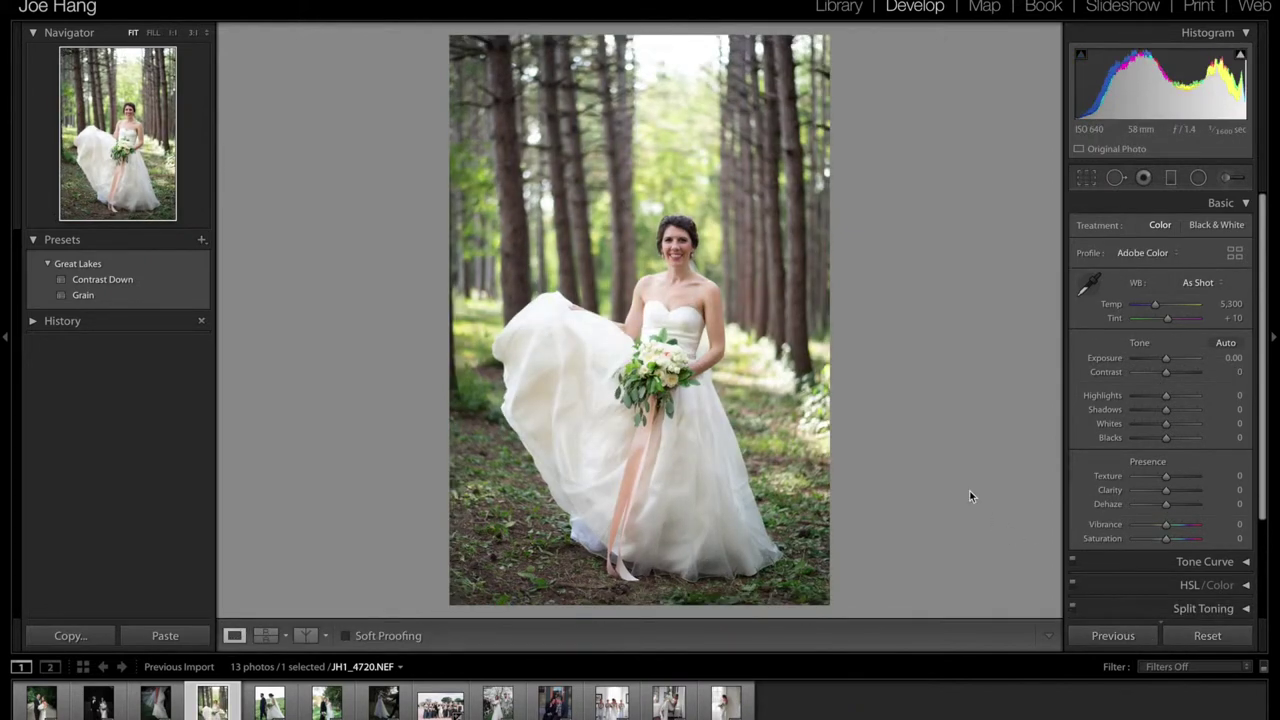
key("r")
left_click_drag(966, 452, 966, 463)
key("r")
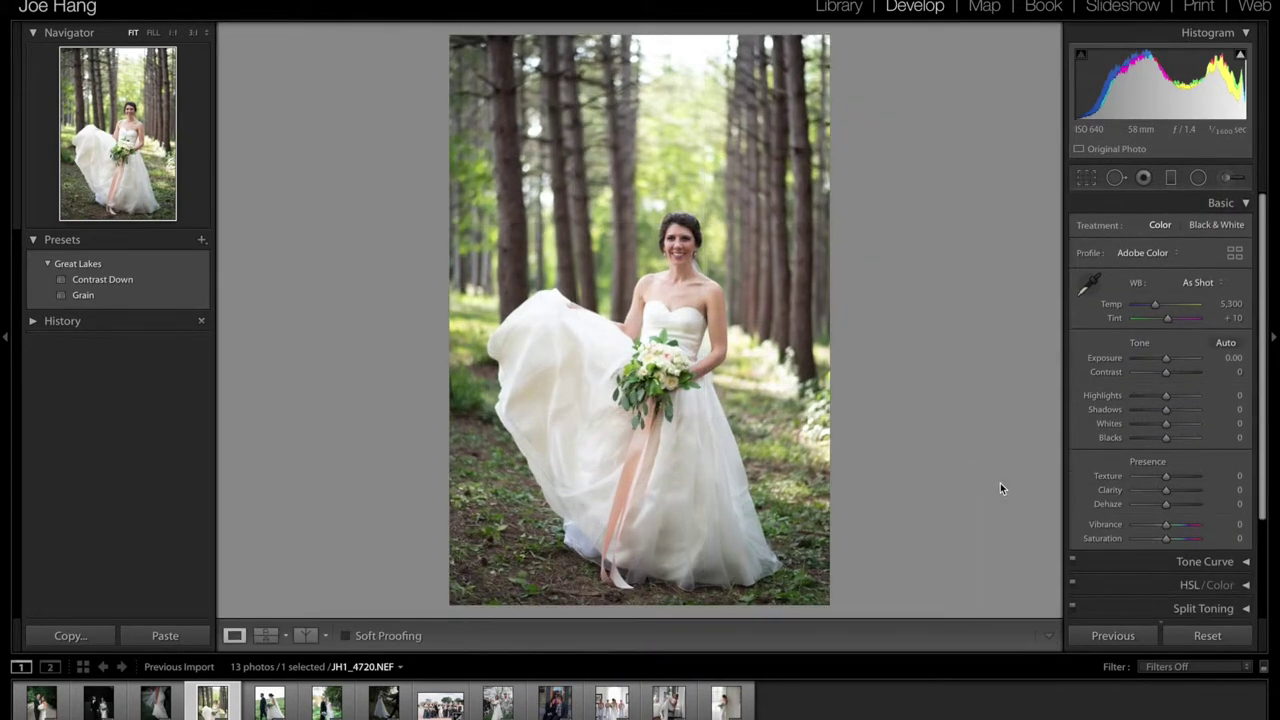
Apply the Michigan profile to the forest bride photo, plus the Contrast Down and Grain presets.
left_click(1178, 253)
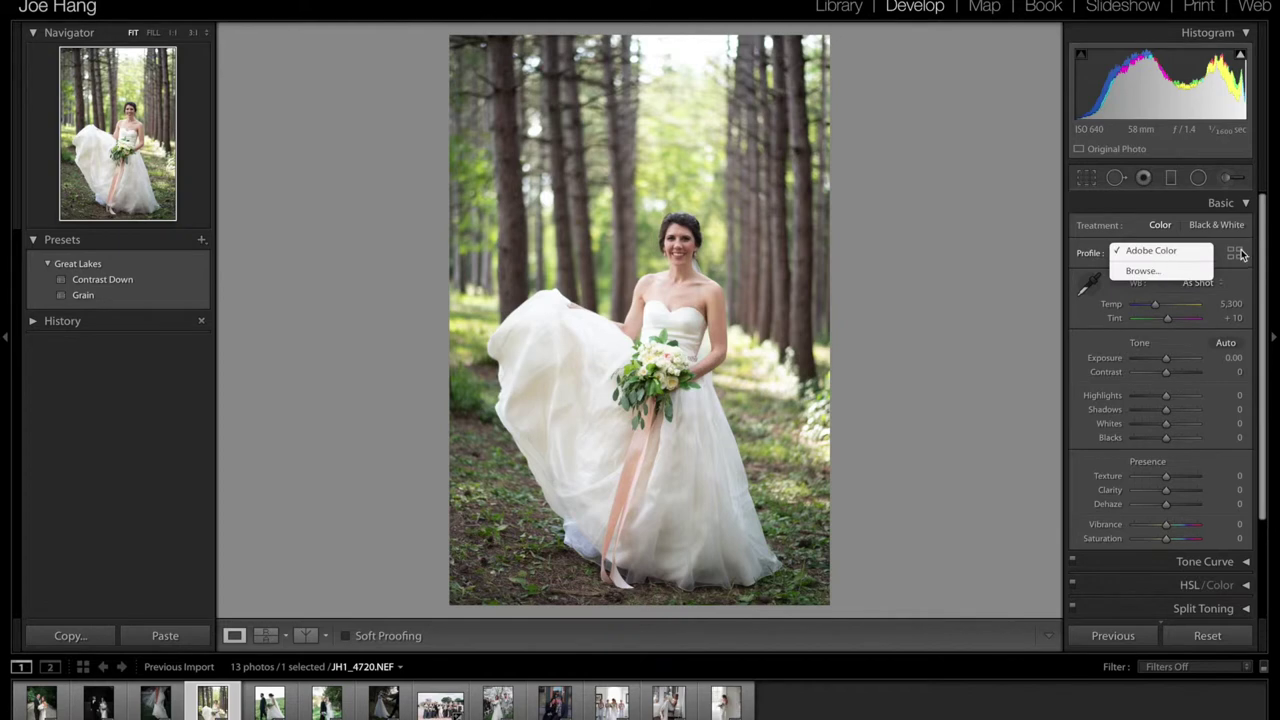
left_click(1237, 255)
left_click(1146, 328)
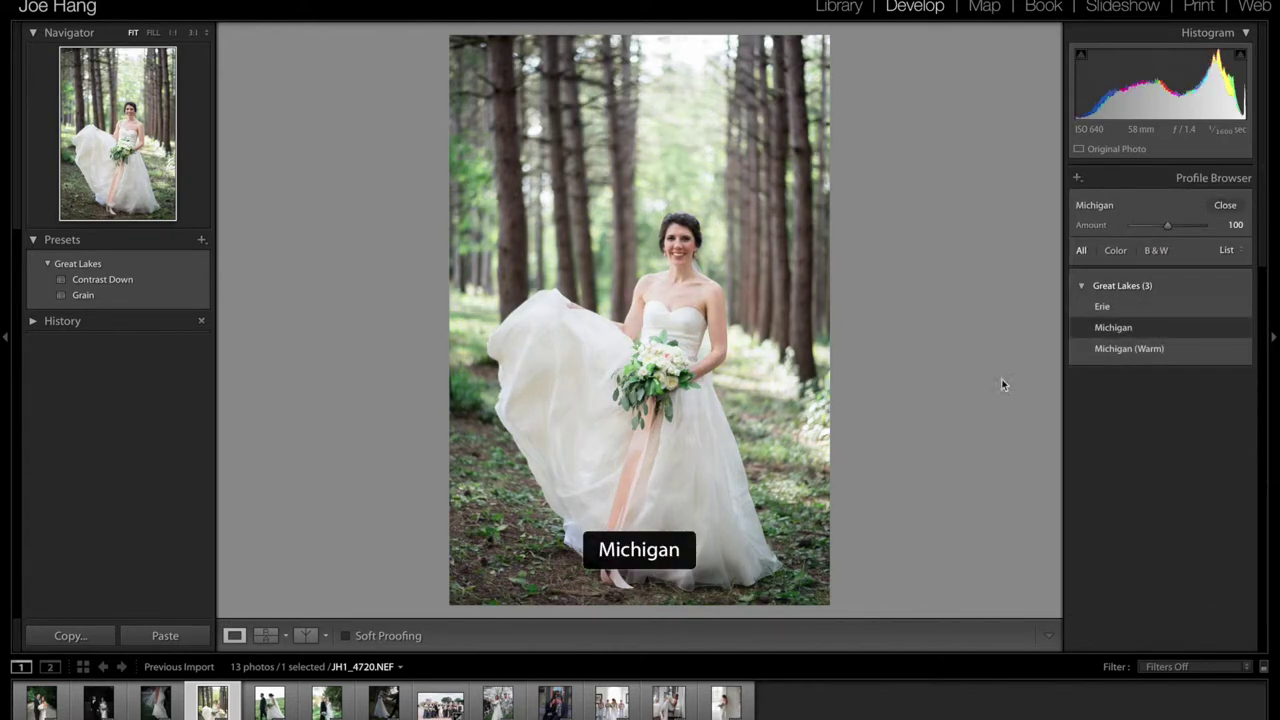
left_click(1225, 205)
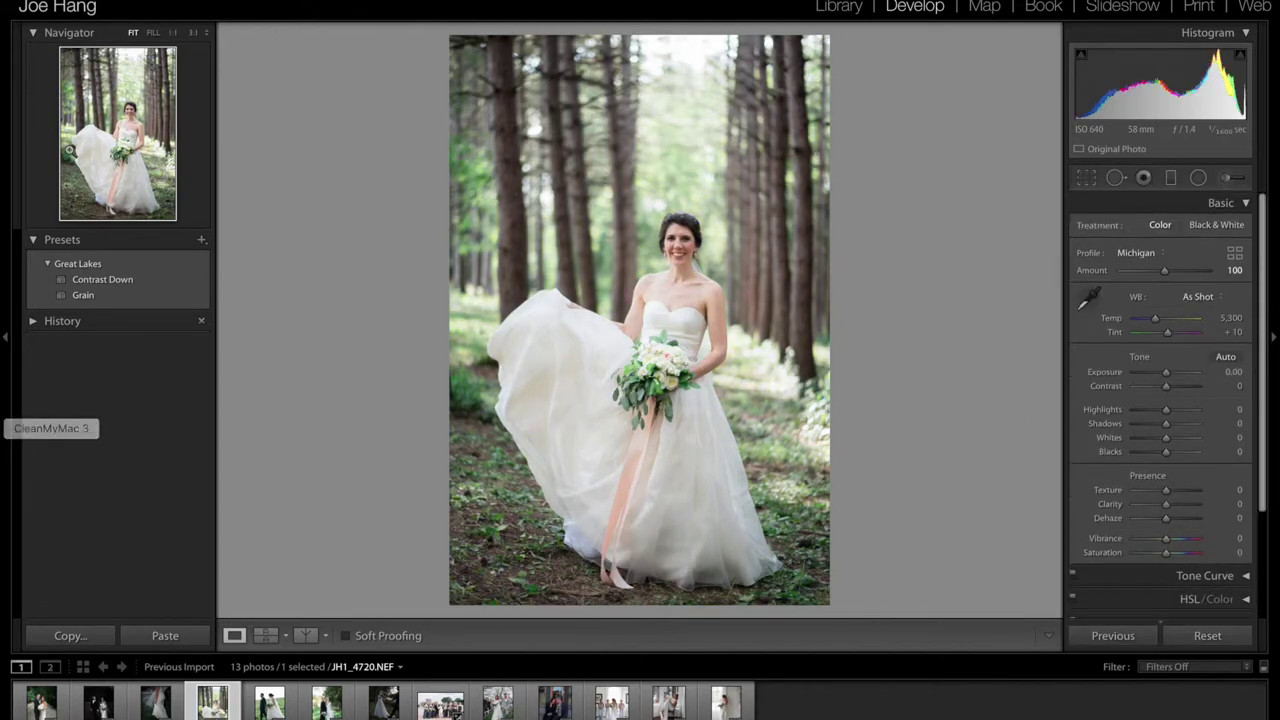
left_click(133, 282)
left_click(123, 297)
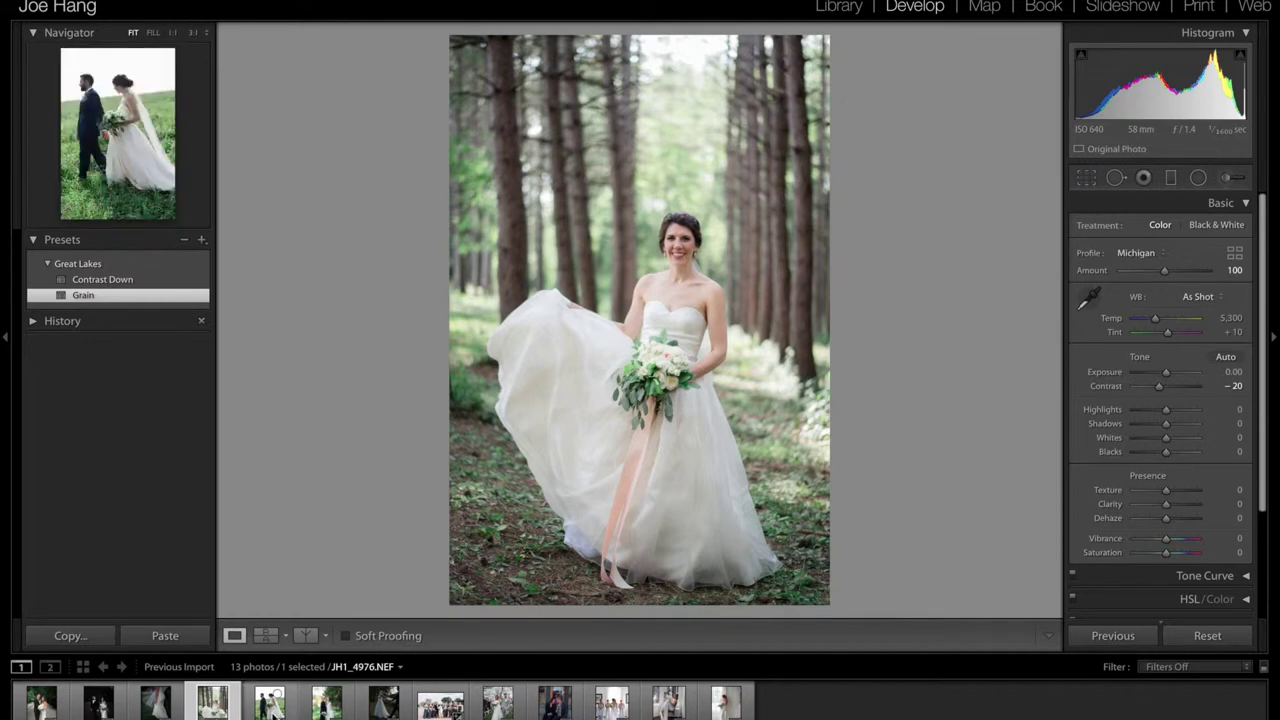
Reset the photo of the couple walking in the grassy field, try the Michigan profile and settle on Michigan (Warm).
left_click(270, 702)
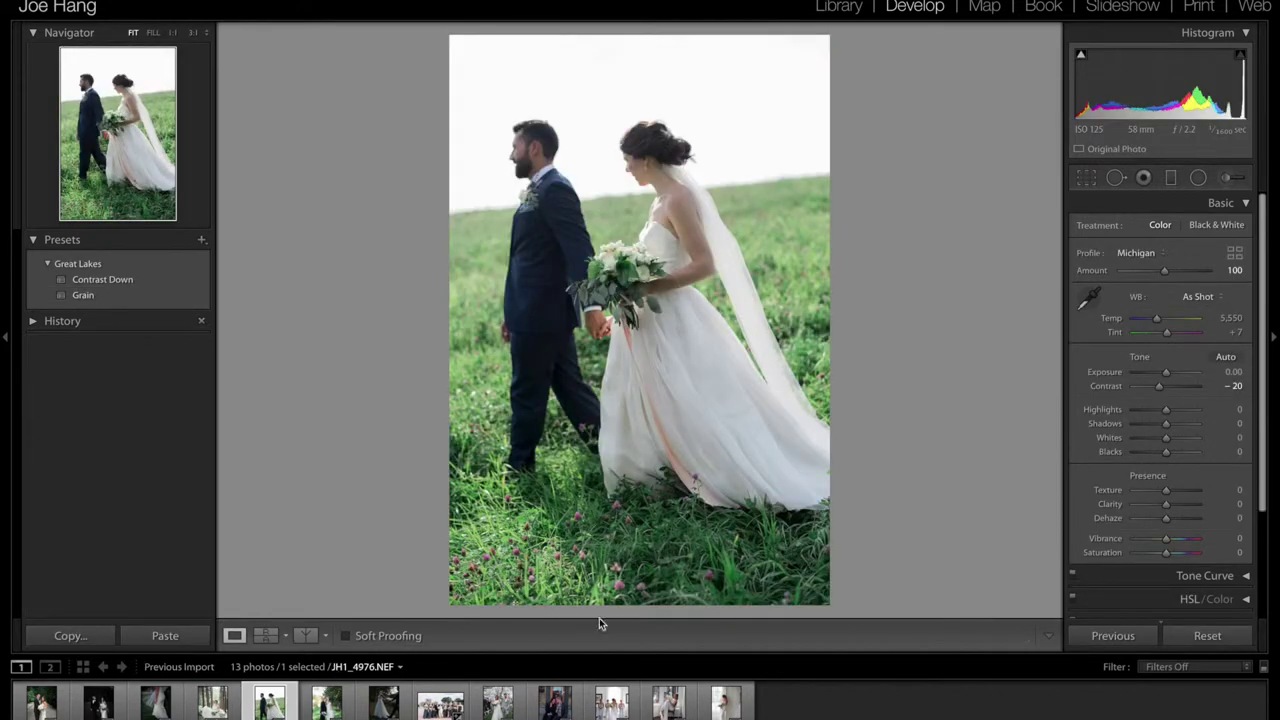
left_click(1206, 637)
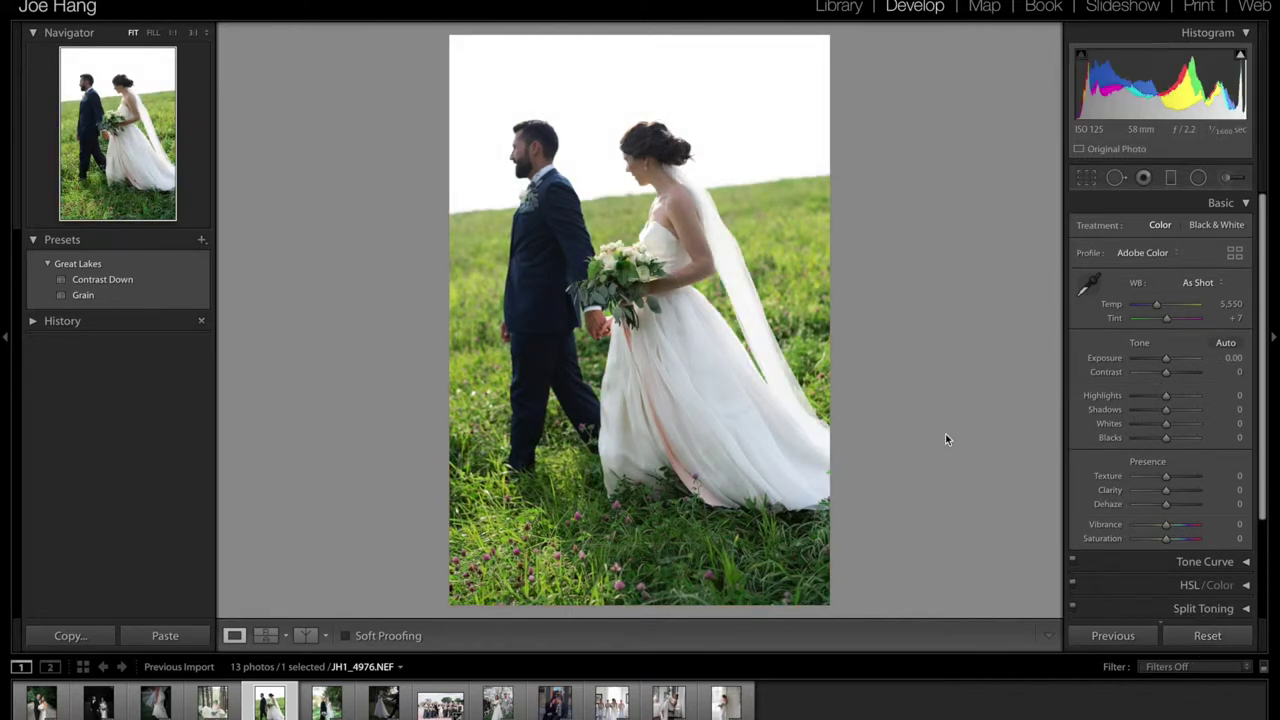
left_click(1234, 254)
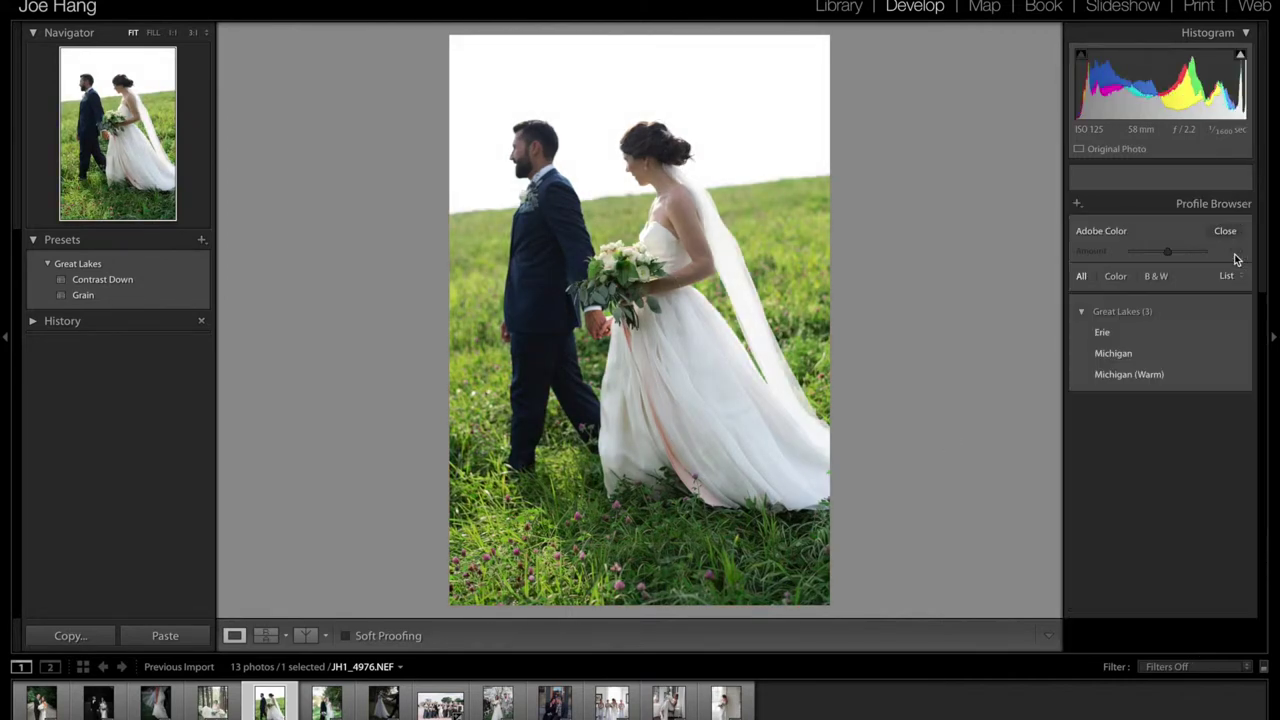
left_click(1158, 330)
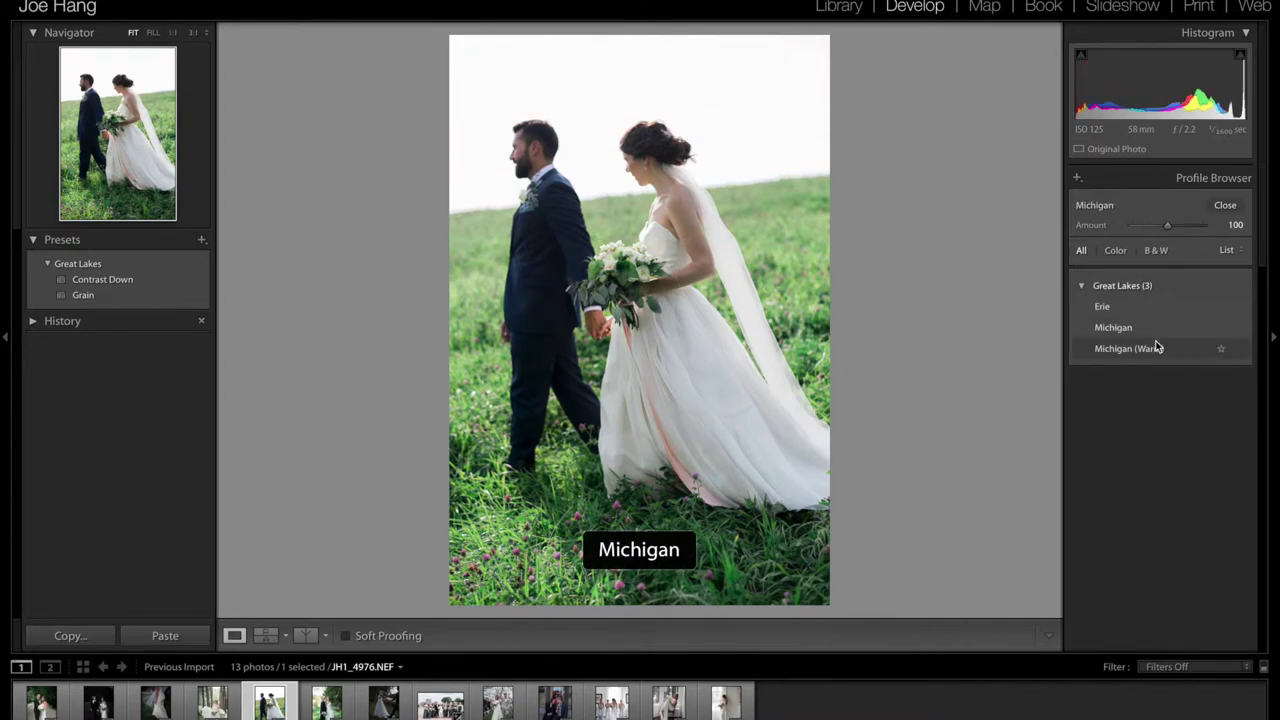
left_click(1155, 349)
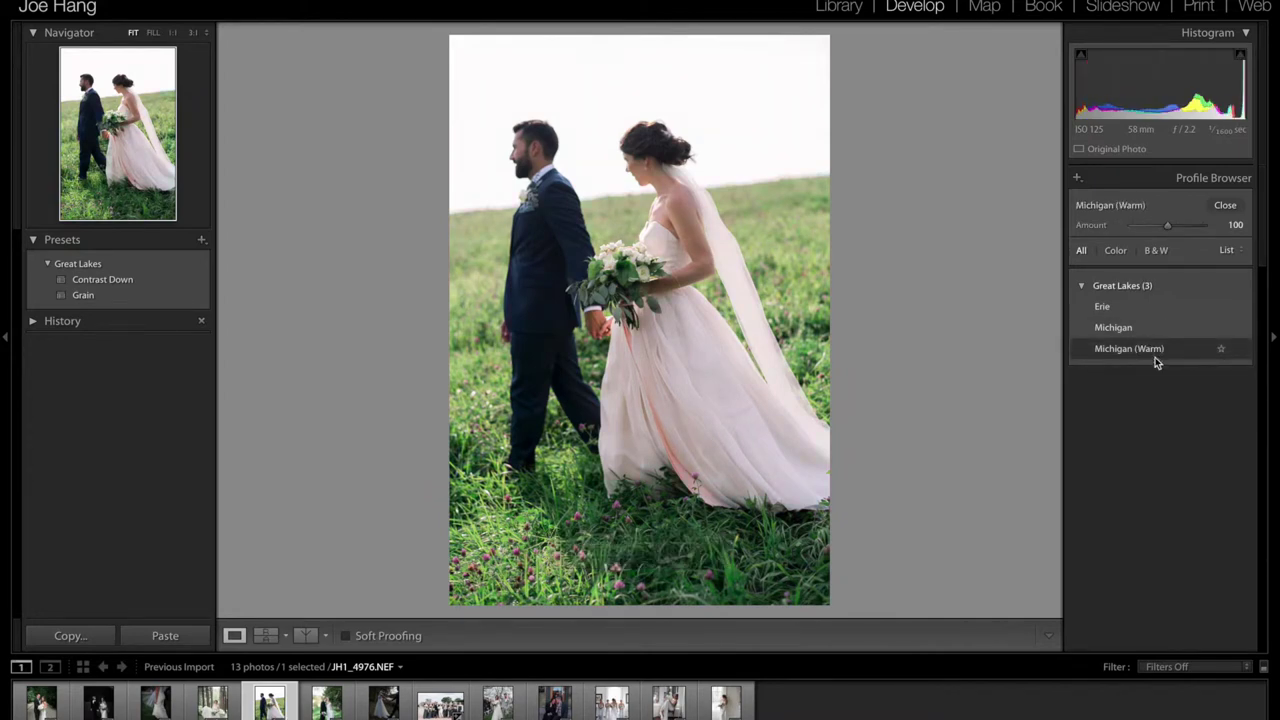
Move on to the photo of the groom kissing the bride's cheek under the trees and reset its develop settings.
left_click(1222, 208)
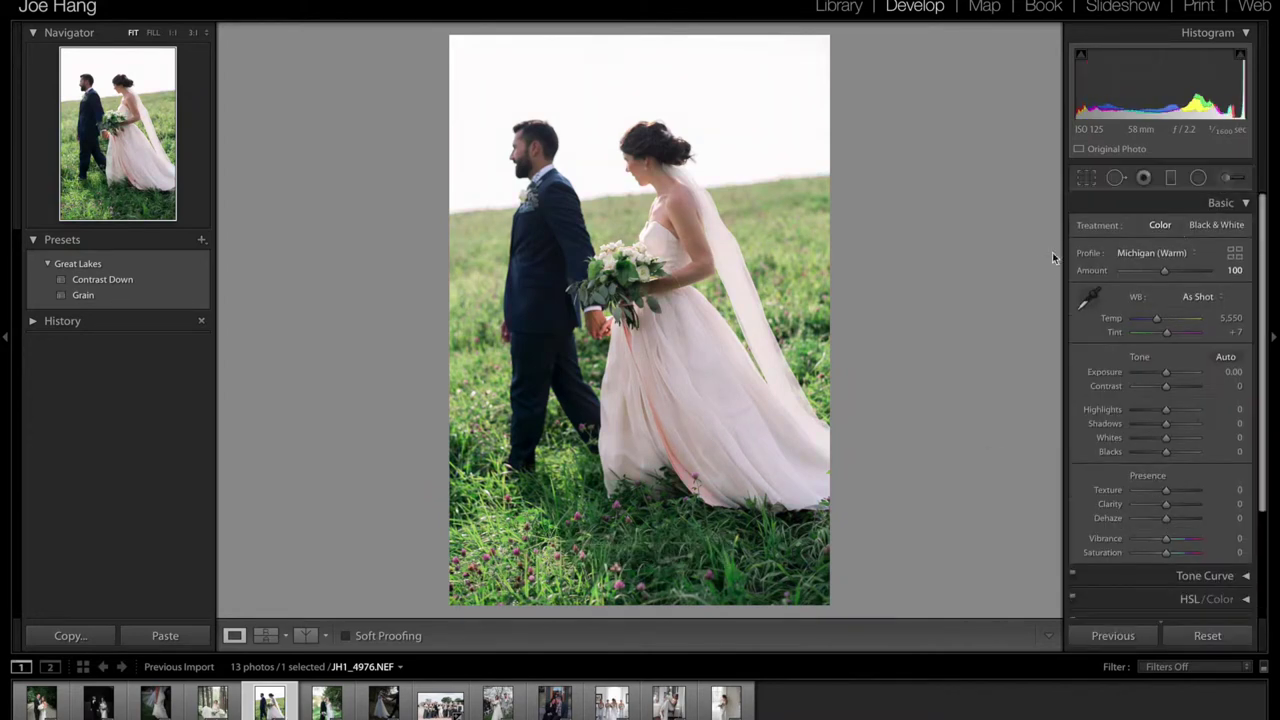
key("Right")
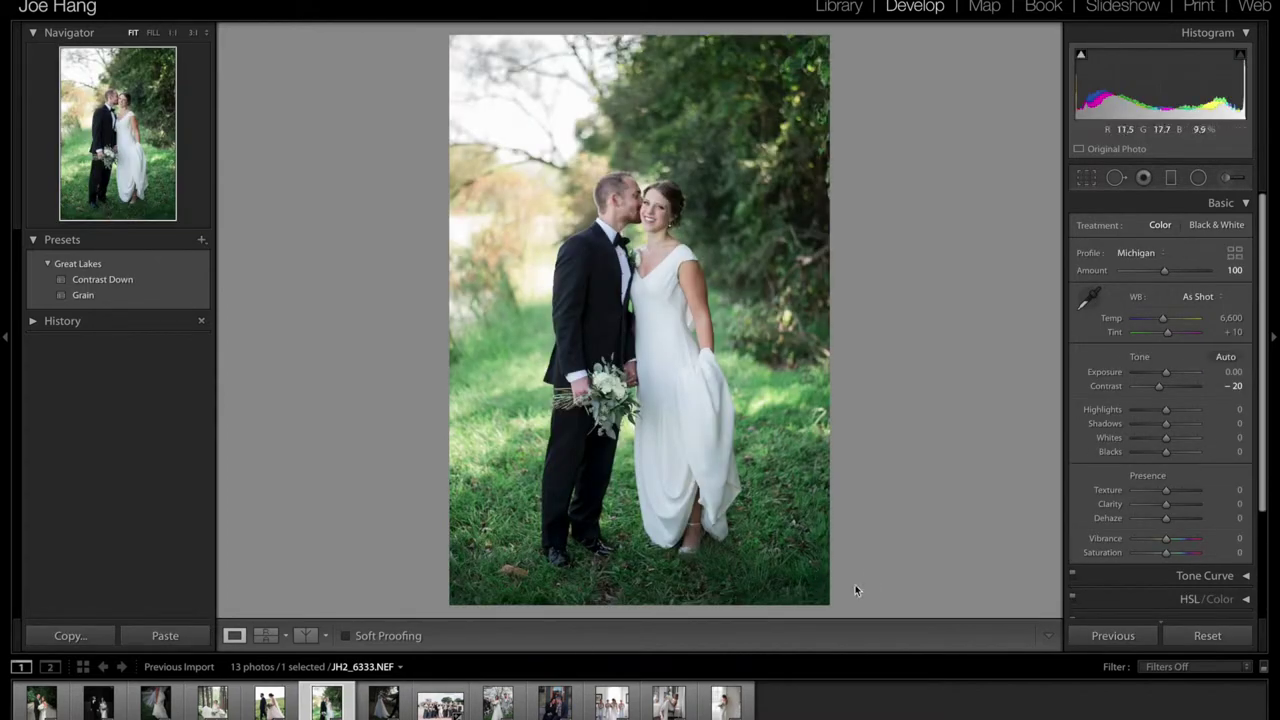
left_click(1207, 636)
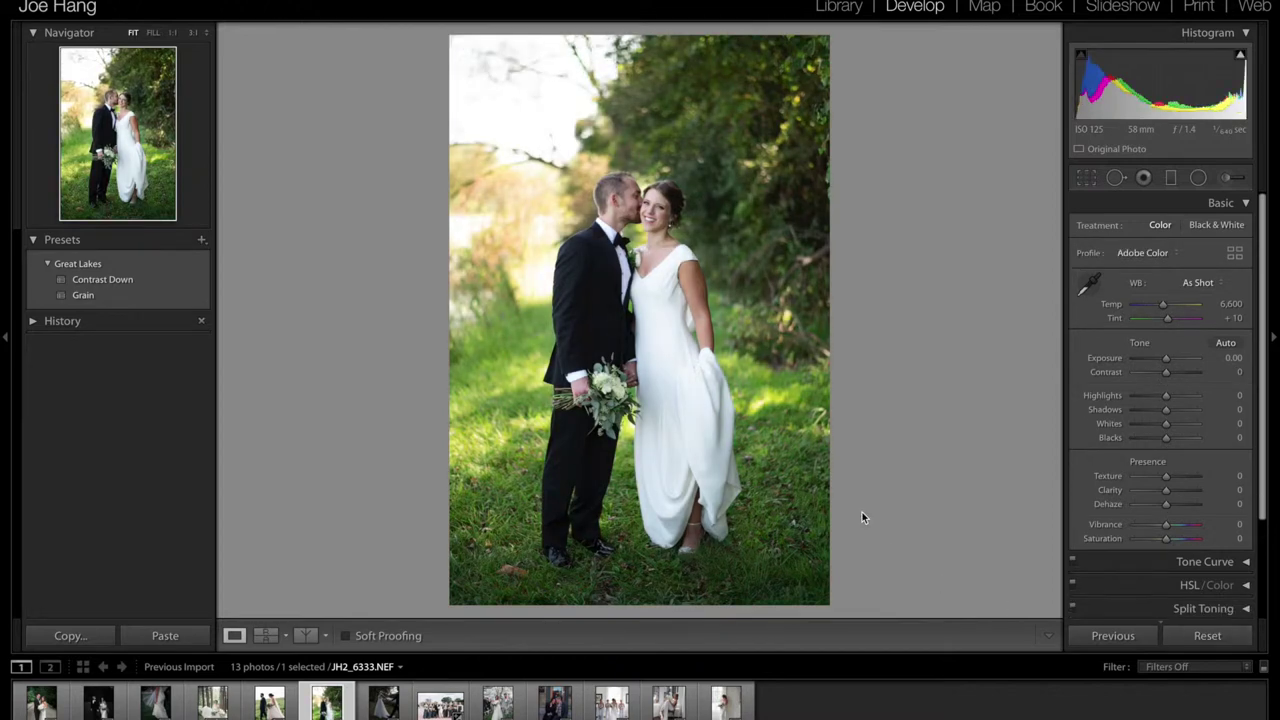
Apply the Michigan profile to the cheek-kiss photo, plus the Contrast Down and Grain presets.
left_click(1235, 254)
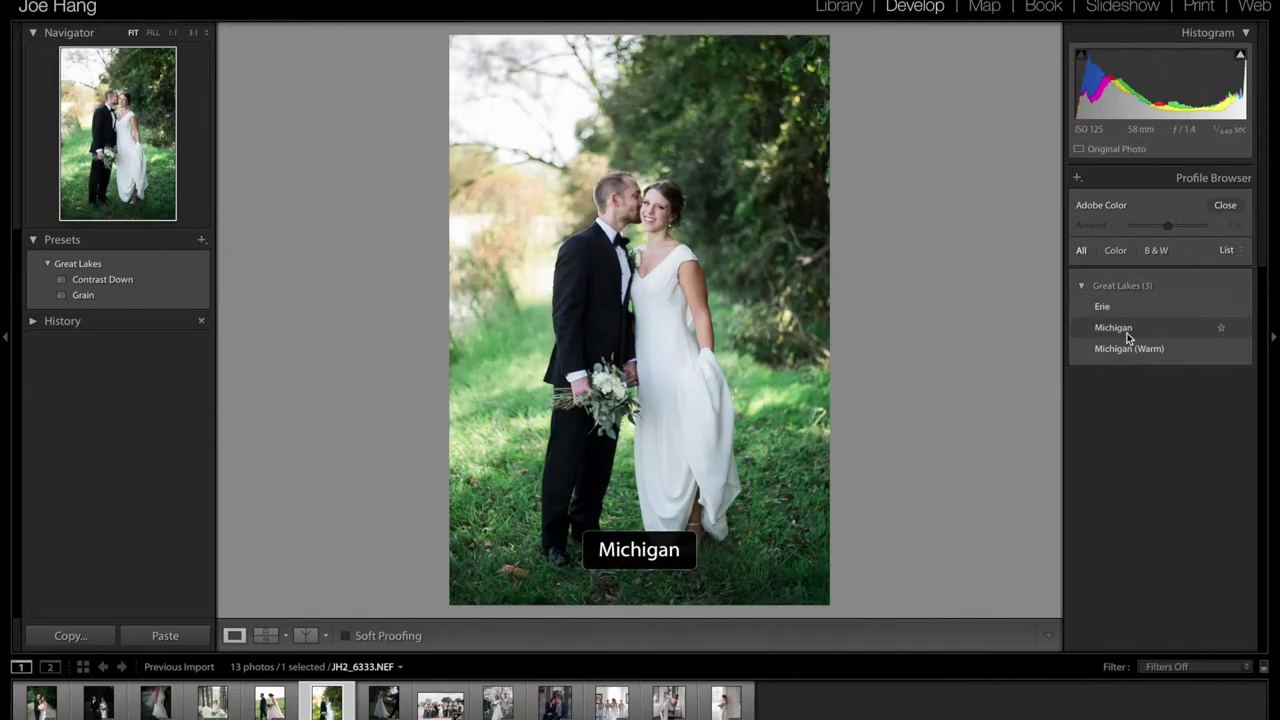
left_click(1123, 330)
left_click(1225, 205)
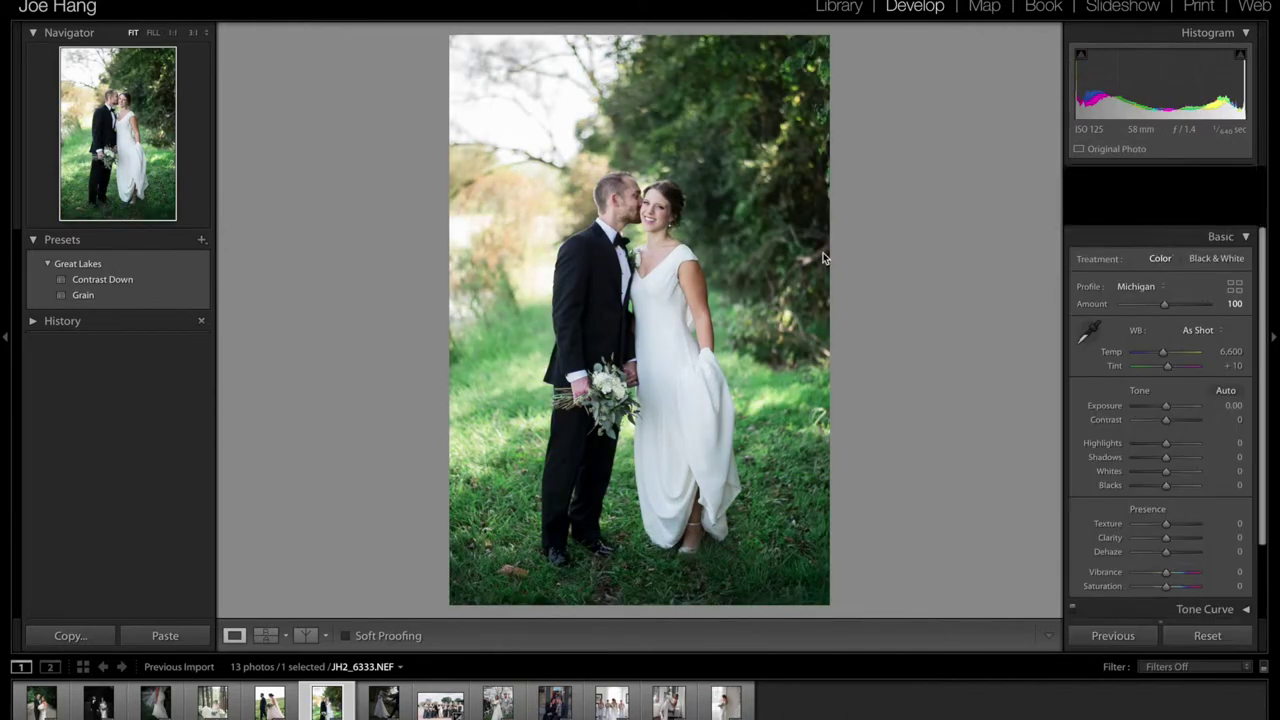
left_click(127, 282)
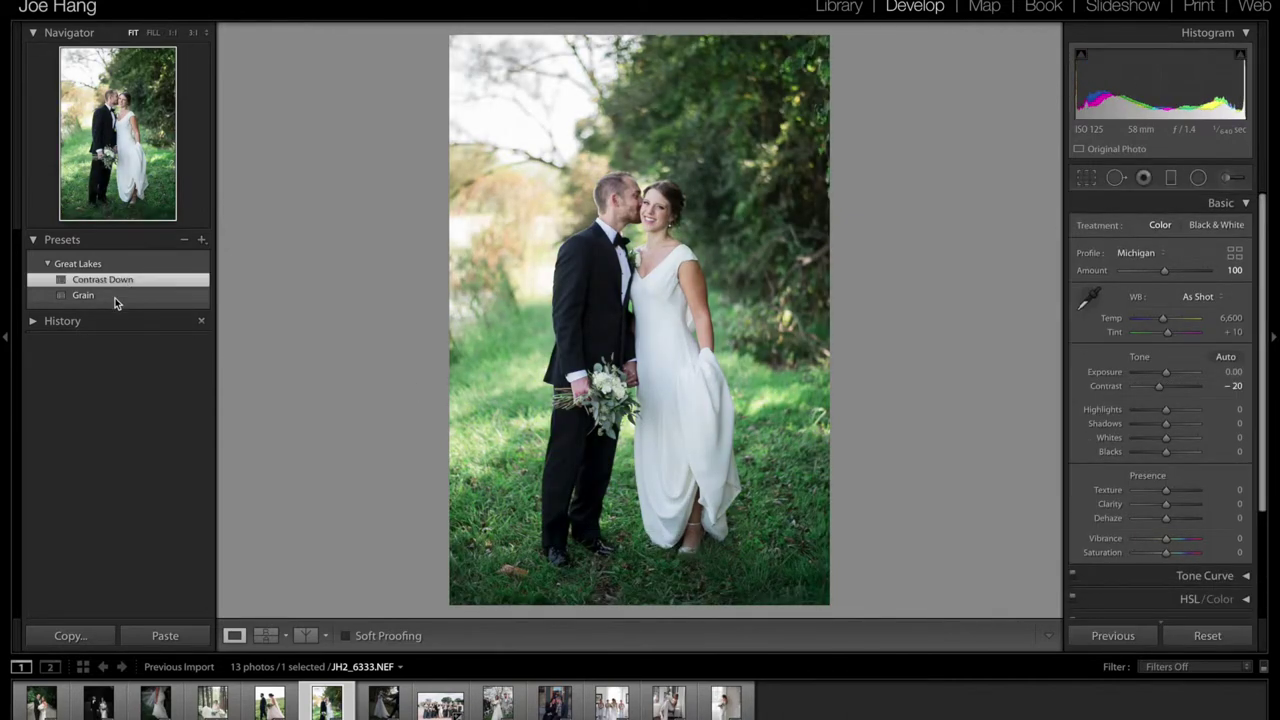
left_click(115, 298)
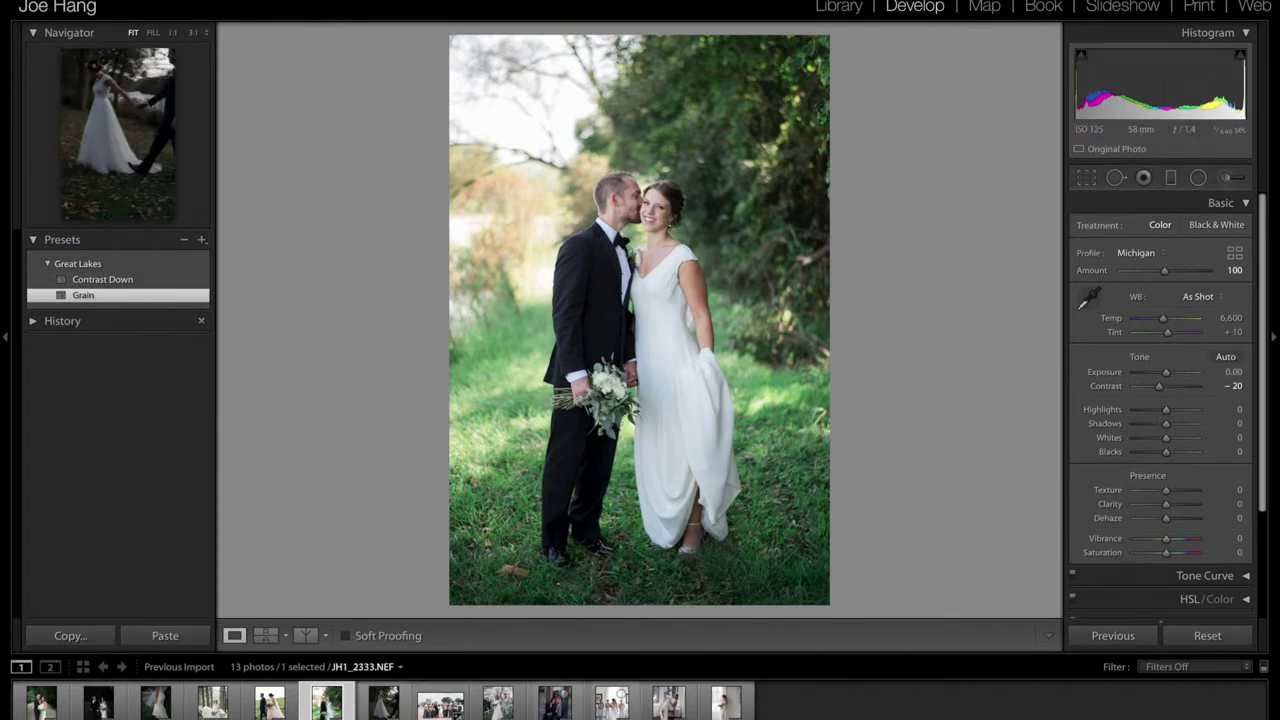
Apply the Erie profile to the dark photo of the couple walking hand in hand and set its contrast to +17.
left_click(383, 703)
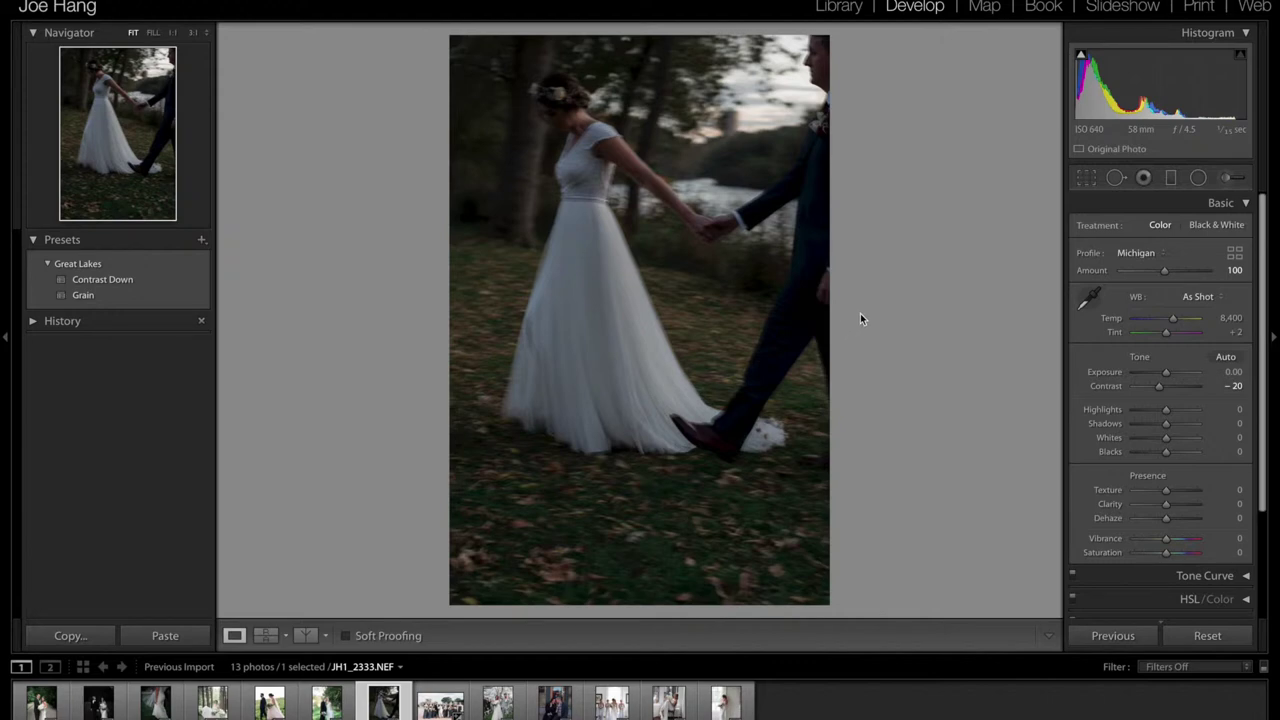
left_click(1236, 255)
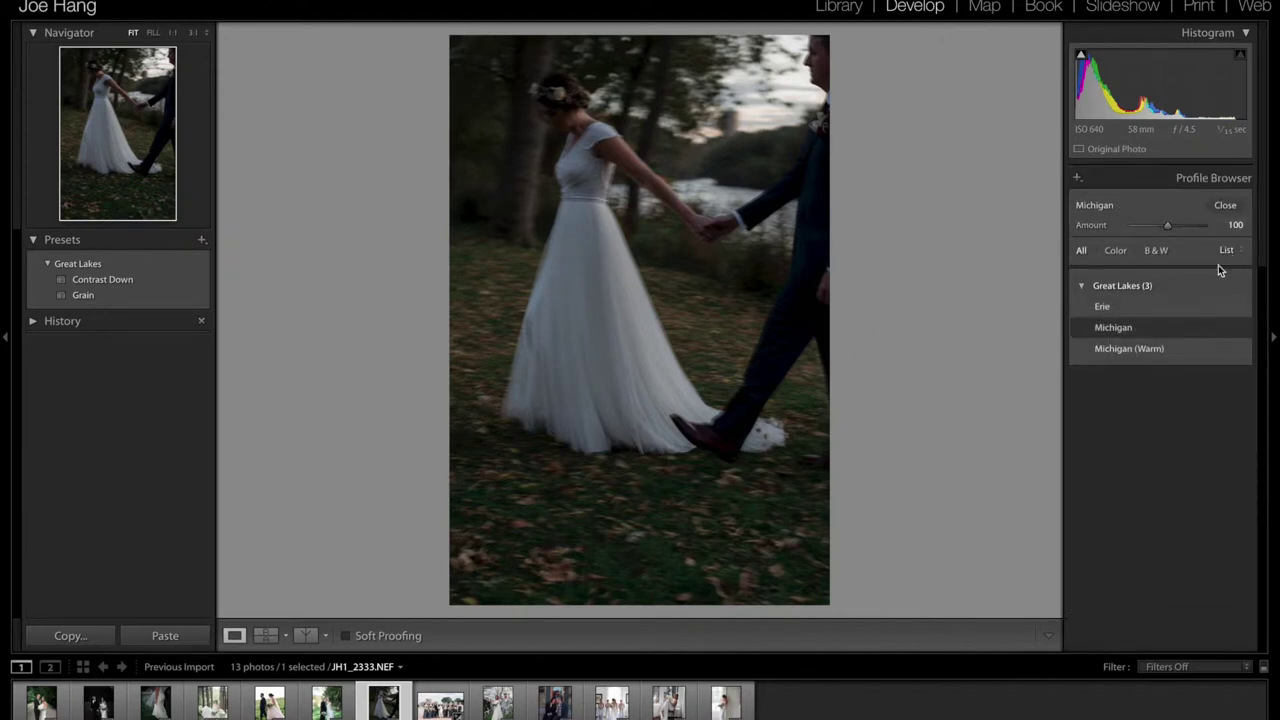
left_click(1117, 309)
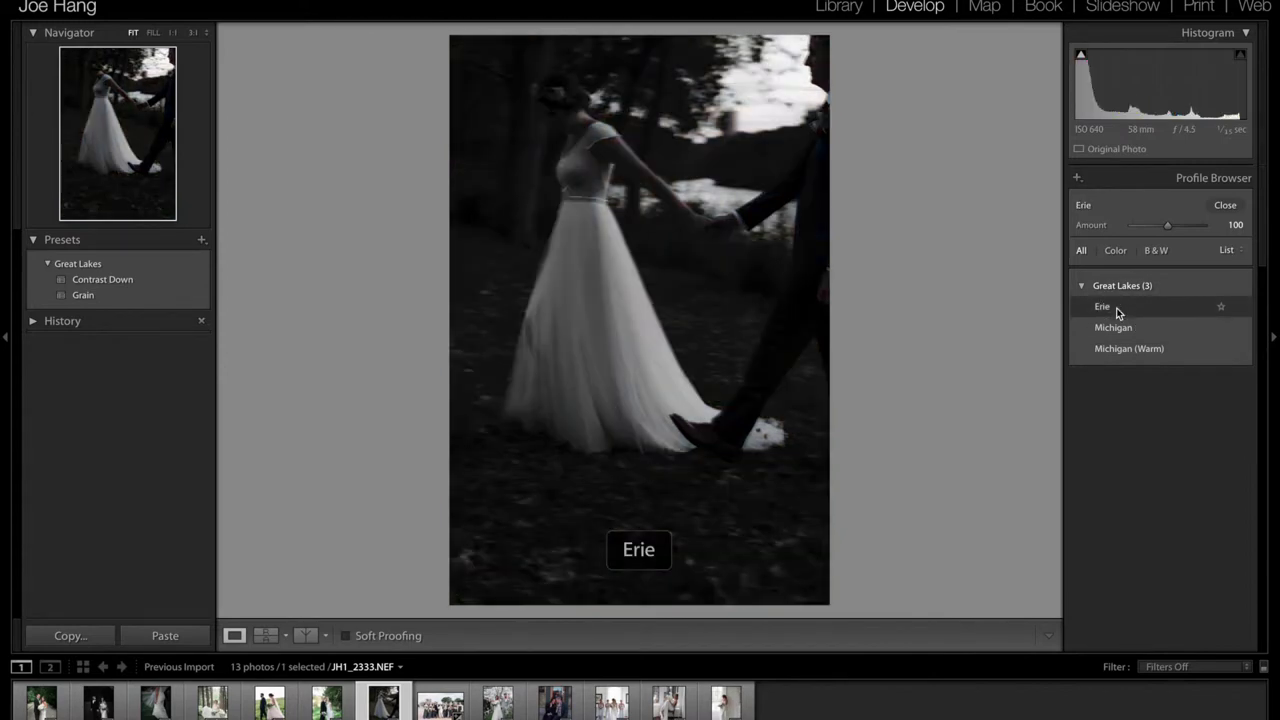
left_click(1221, 205)
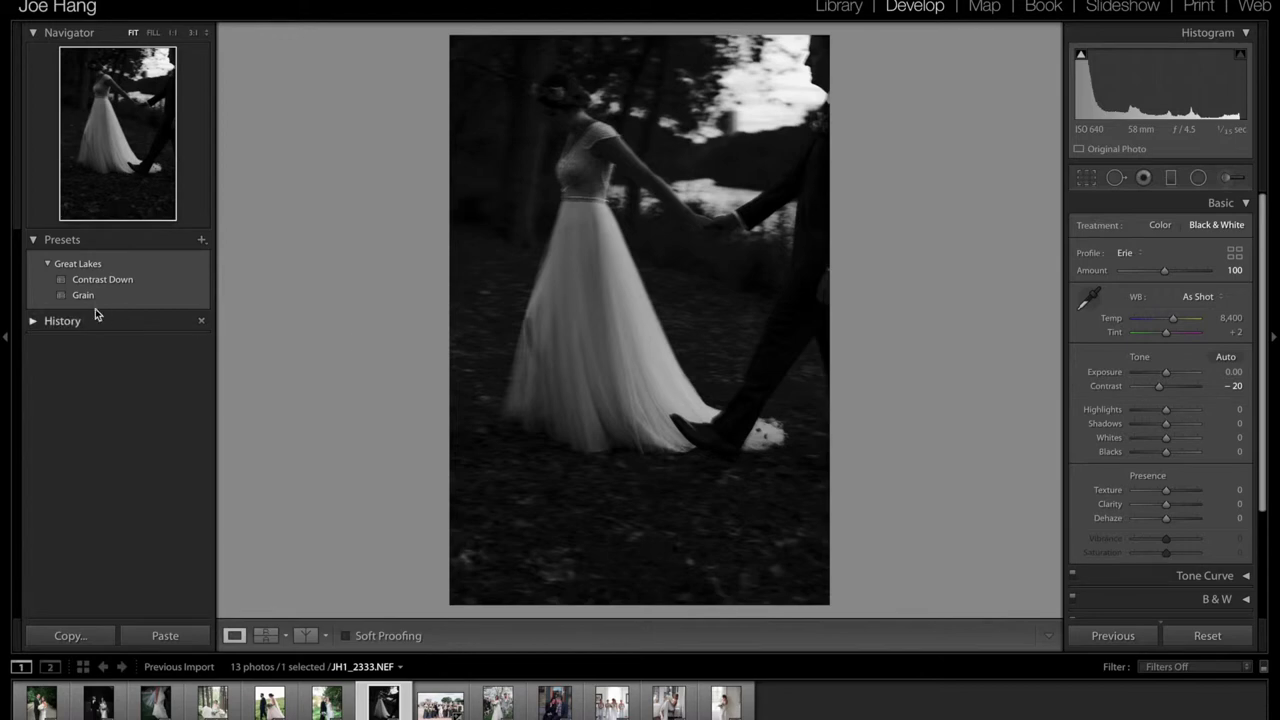
left_click_drag(1159, 386, 1172, 386)
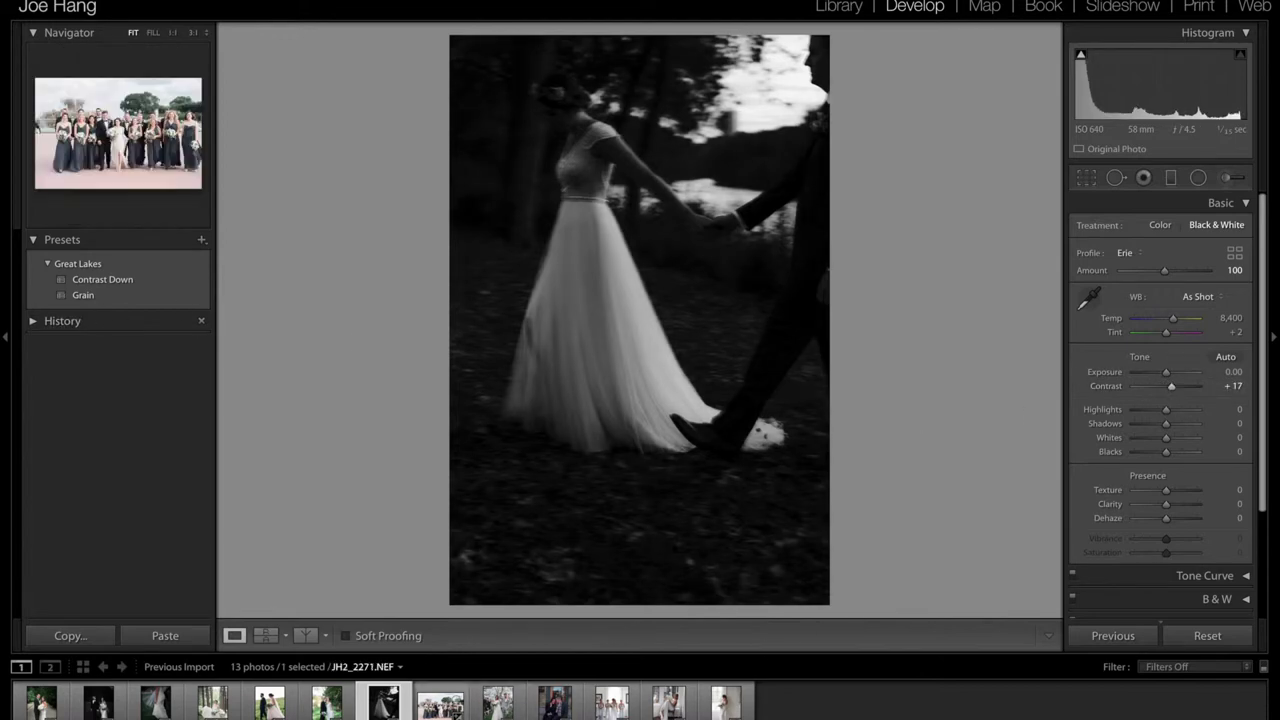
Reset the wedding party photo at the fountain and apply the Michigan profile with the Contrast Down and Grain presets.
left_click(440, 703)
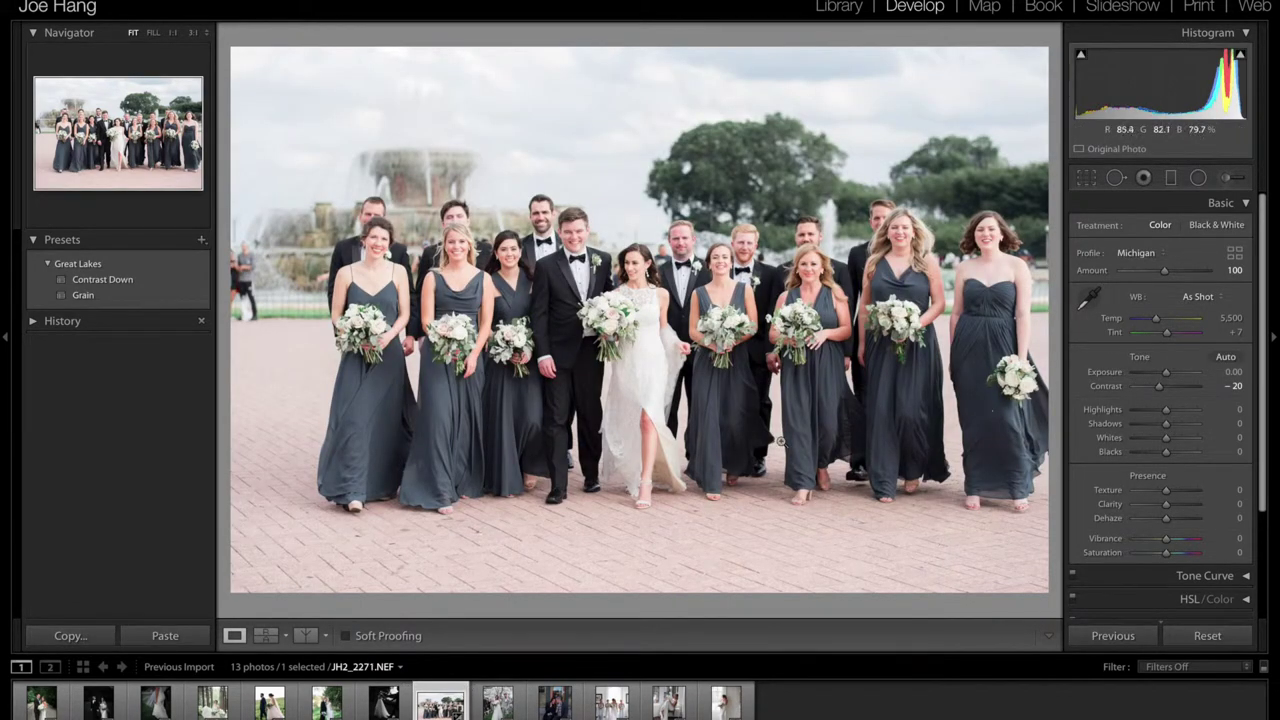
left_click(1209, 635)
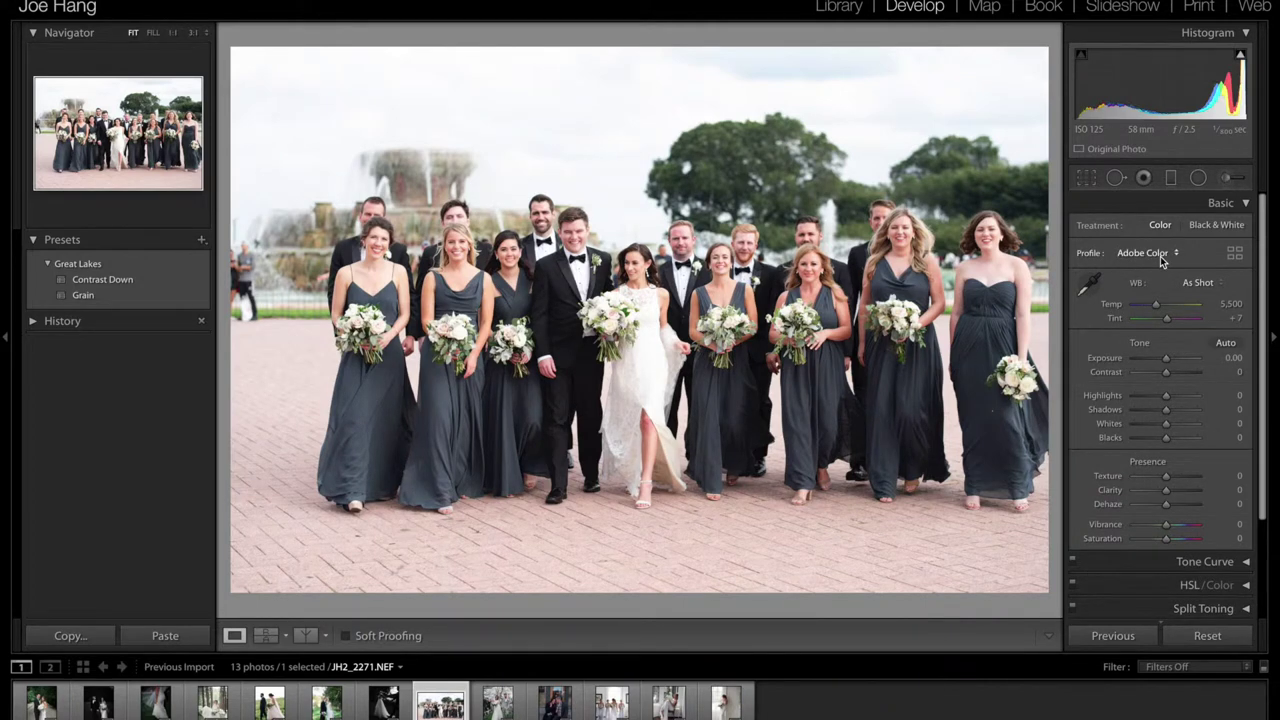
left_click(1234, 257)
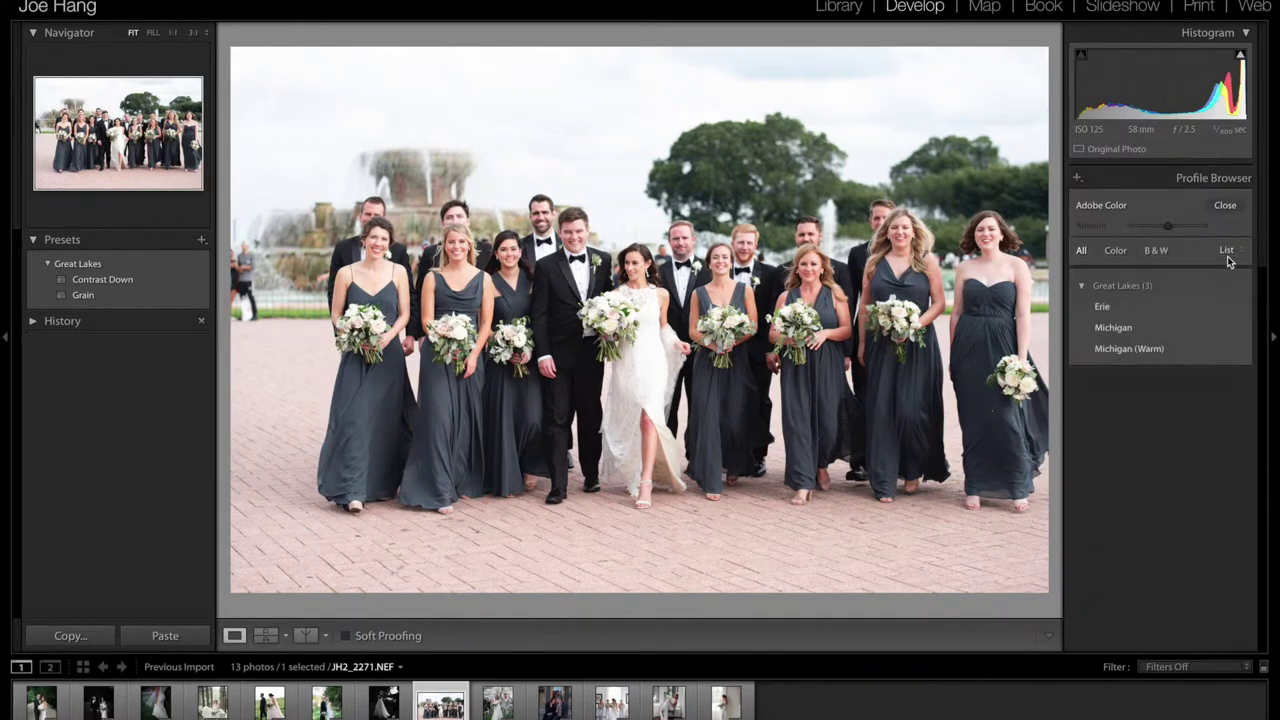
left_click(1135, 327)
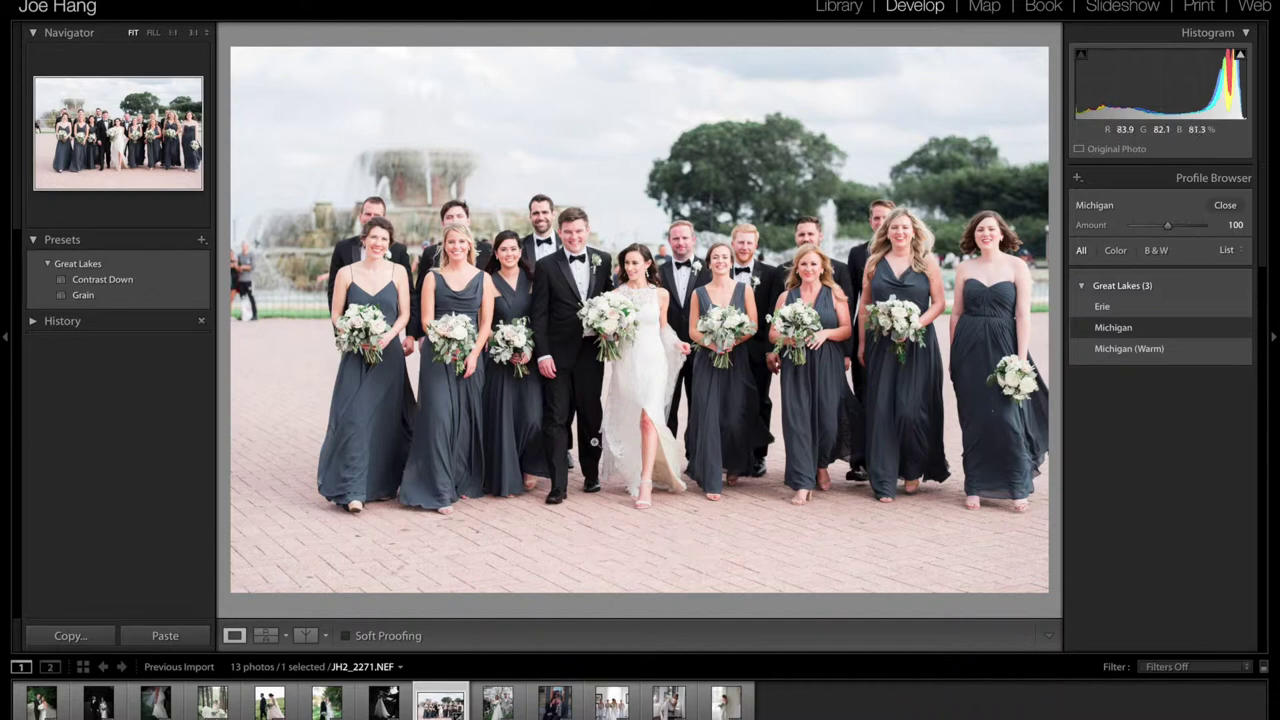
left_click(131, 295)
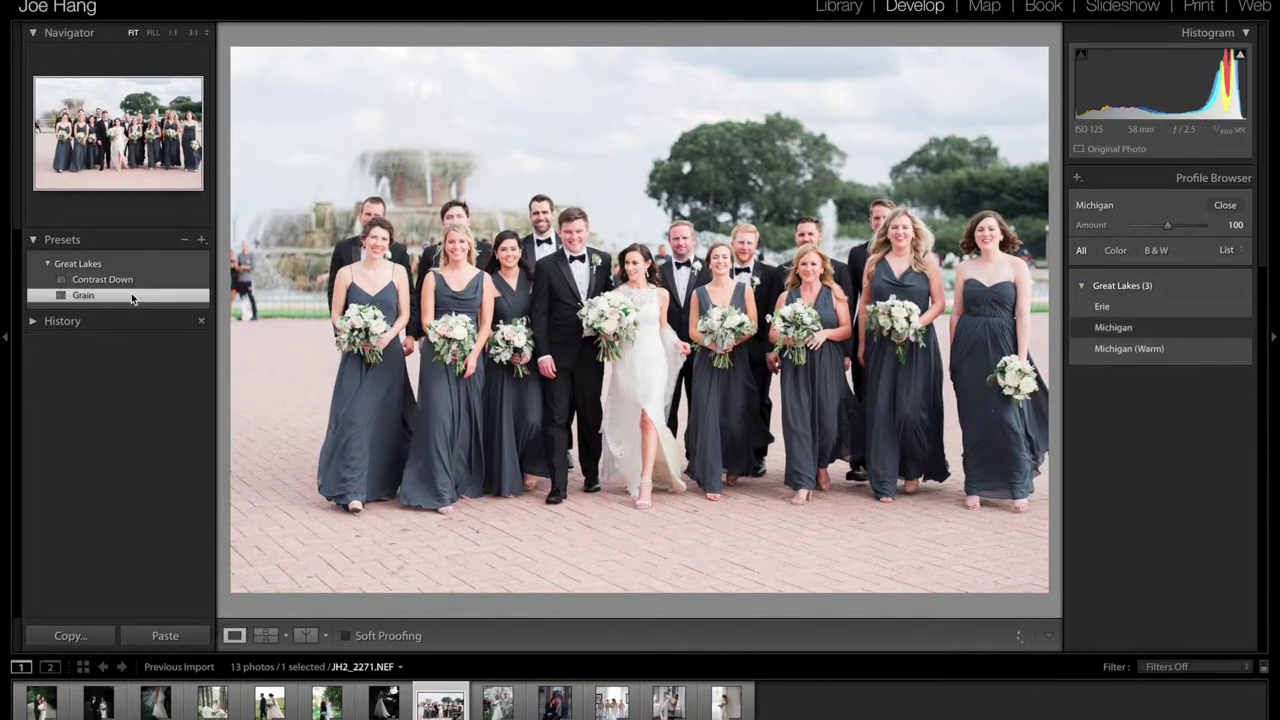
left_click(1224, 206)
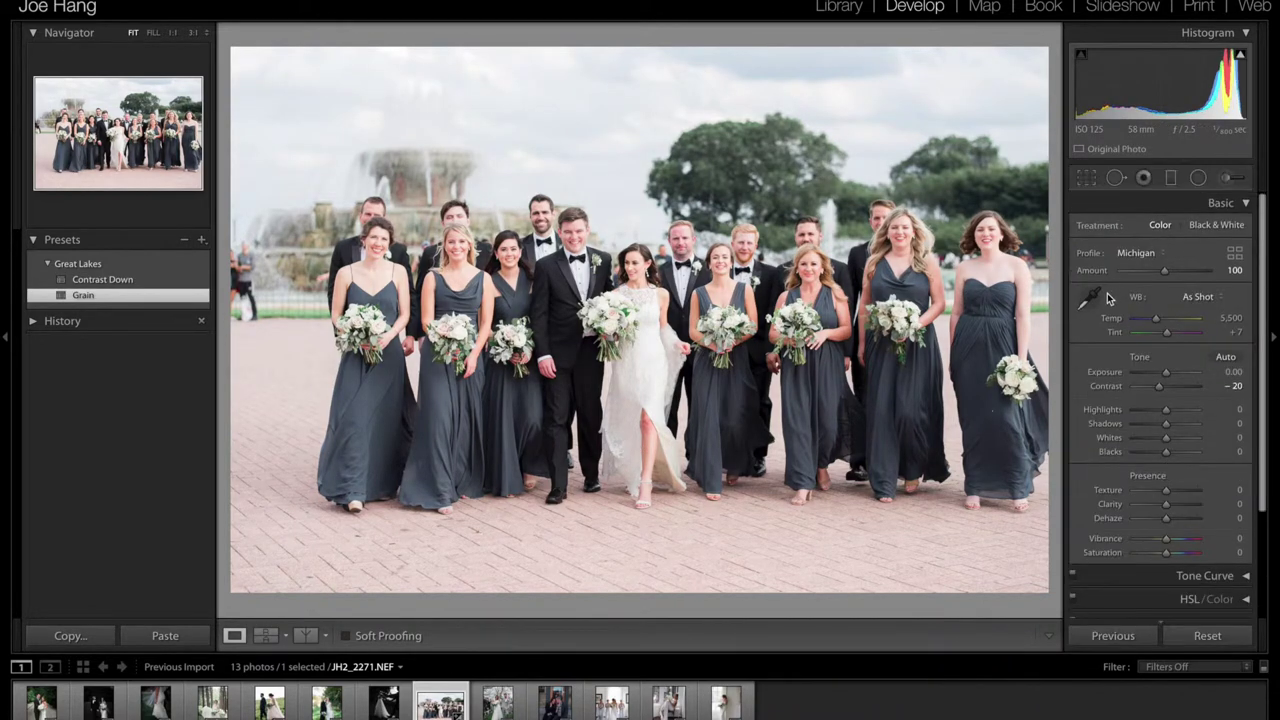
Set the wedding party photo's exposure to -0.20 and crop it tighter around the group.
left_click_drag(1166, 378, 1166, 377)
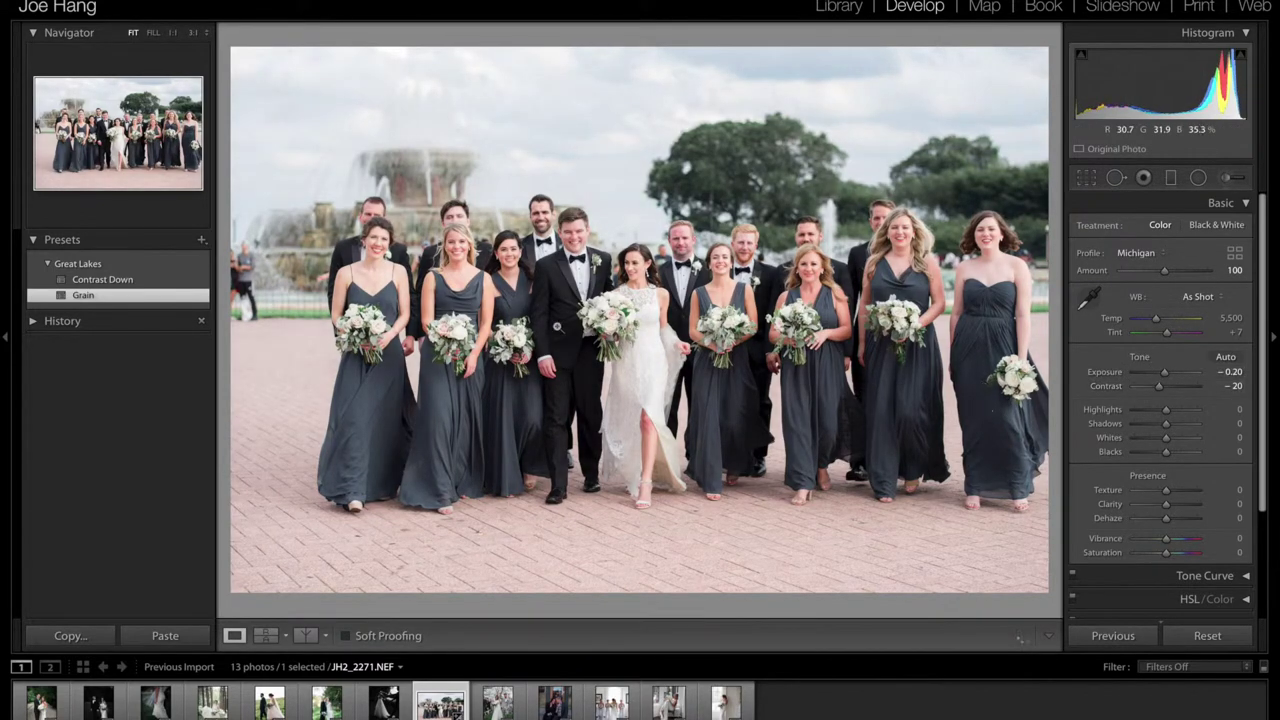
key("r")
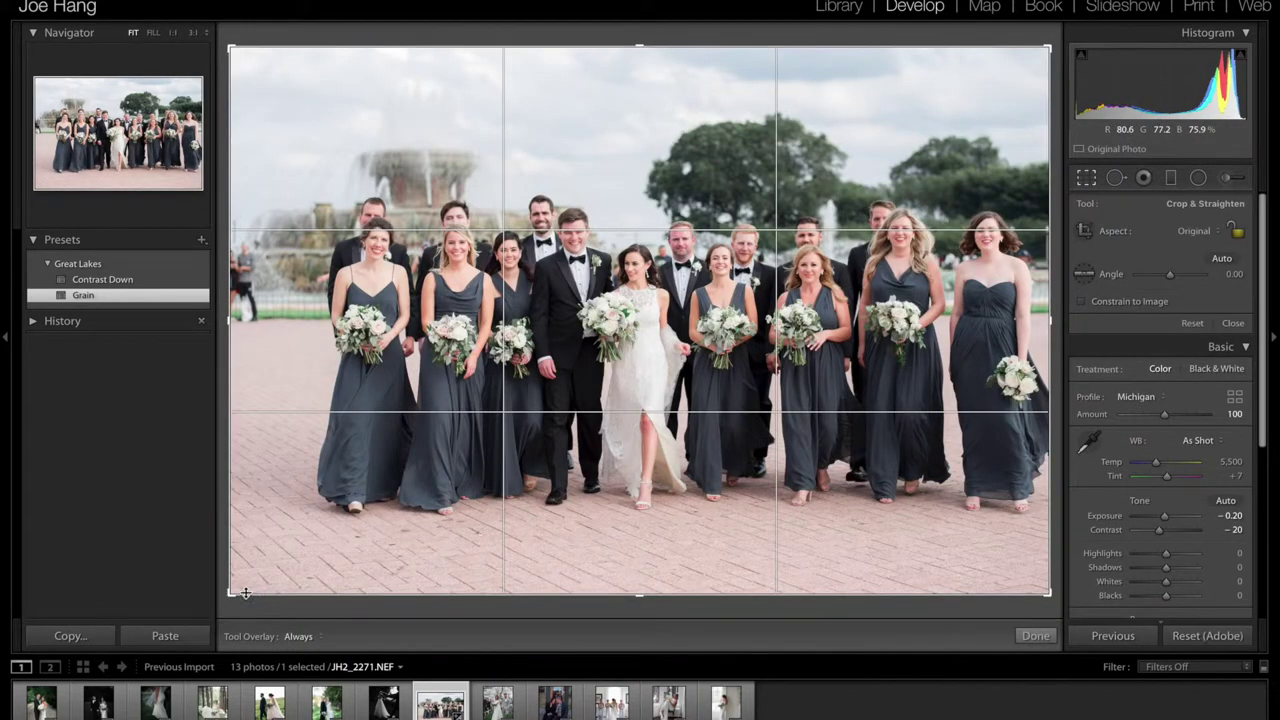
left_click_drag(229, 593, 259, 580)
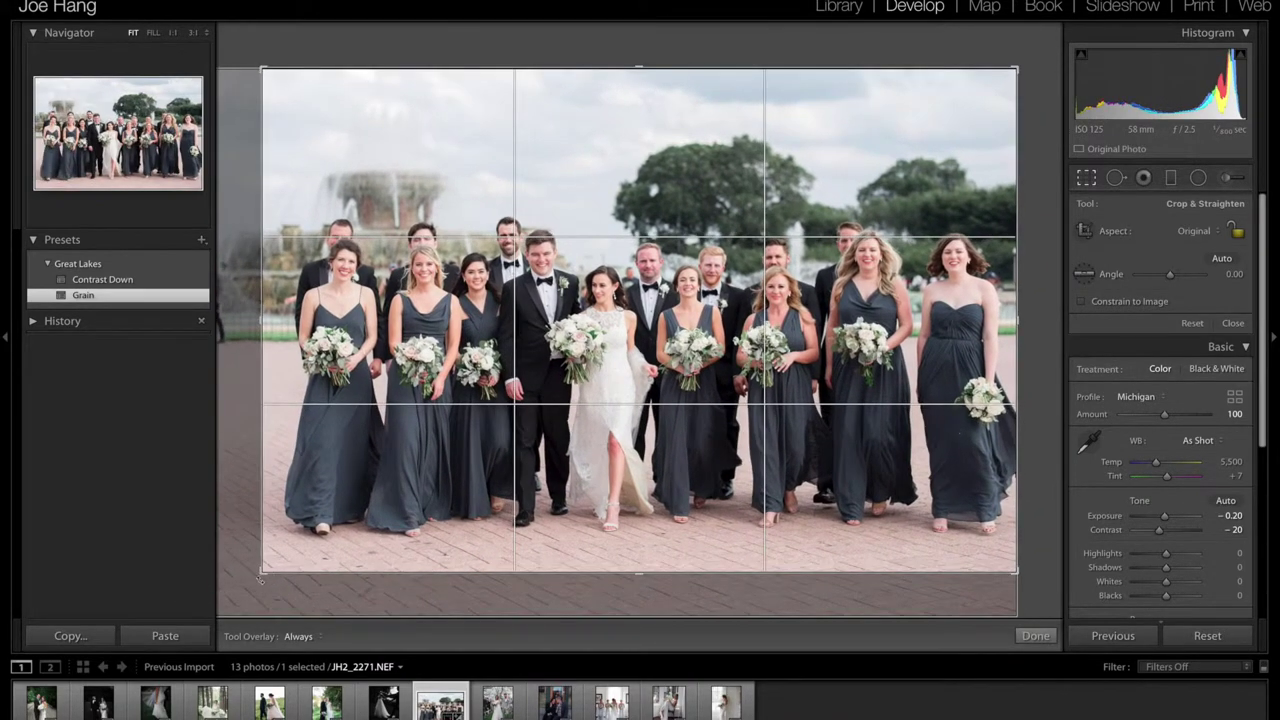
key("r")
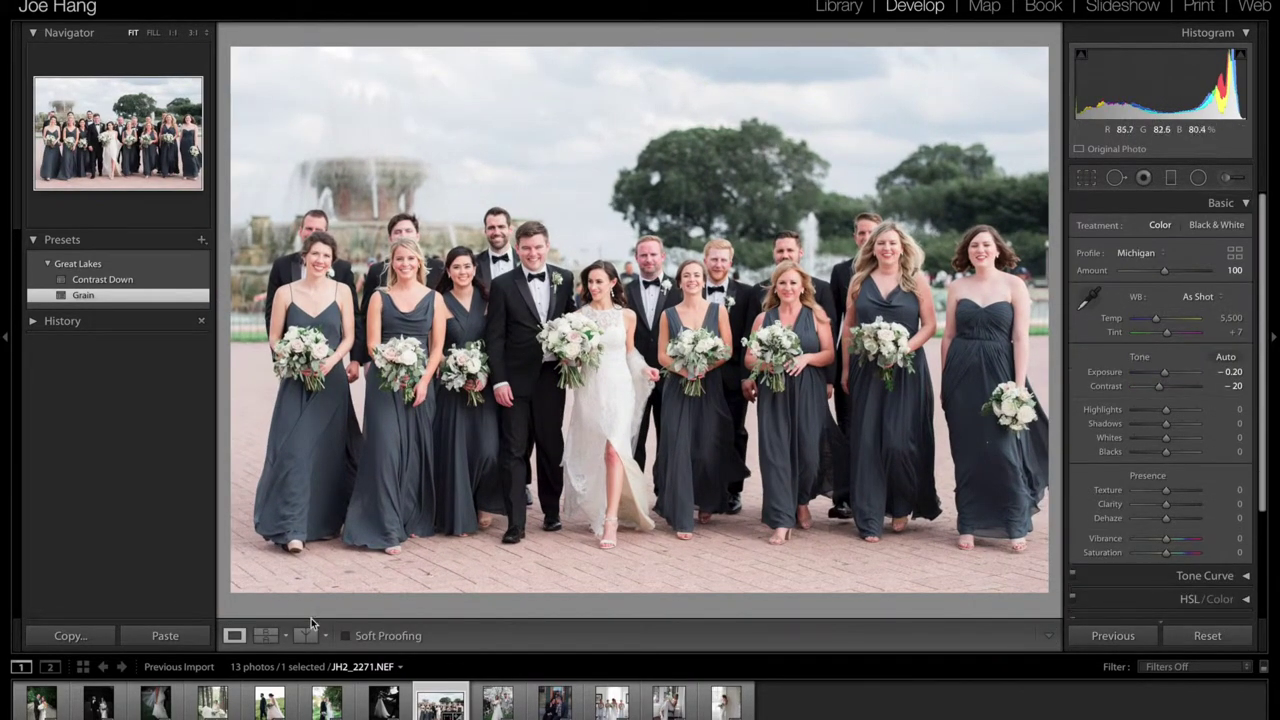
Reset the photo of the couple raising their hands in the ceremony aisle and apply the Michigan profile.
left_click(497, 703)
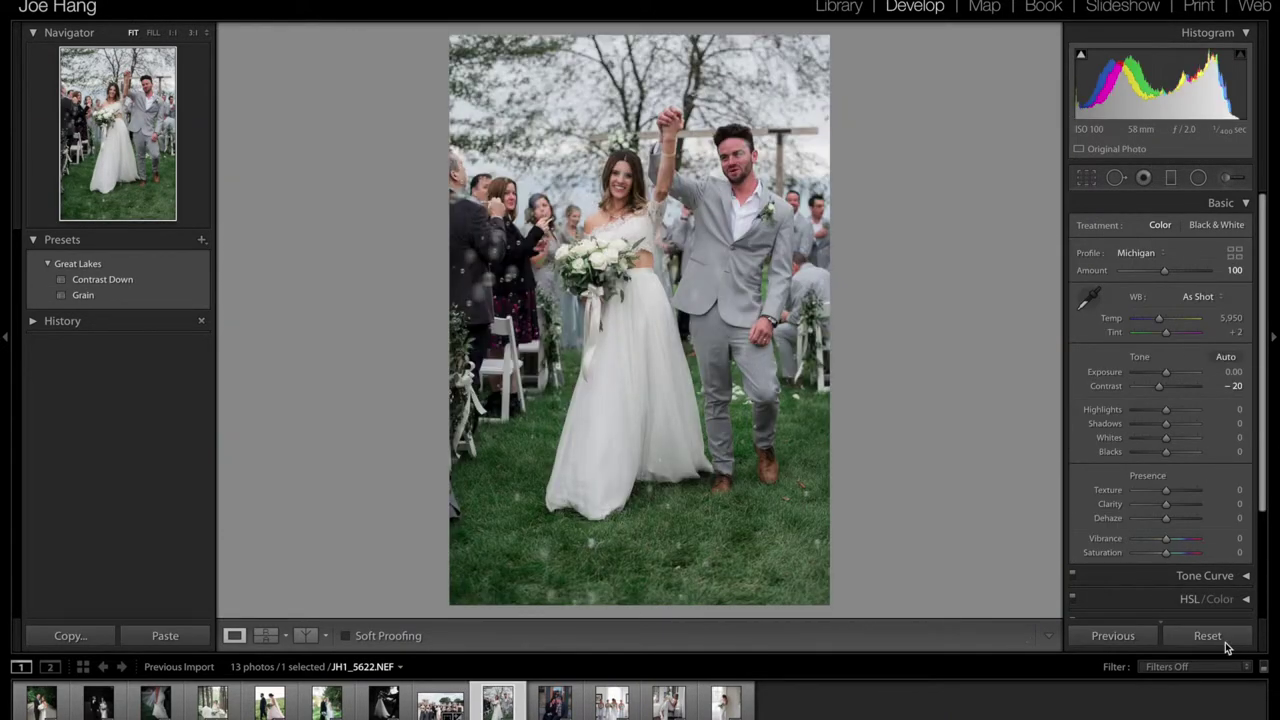
left_click(1222, 638)
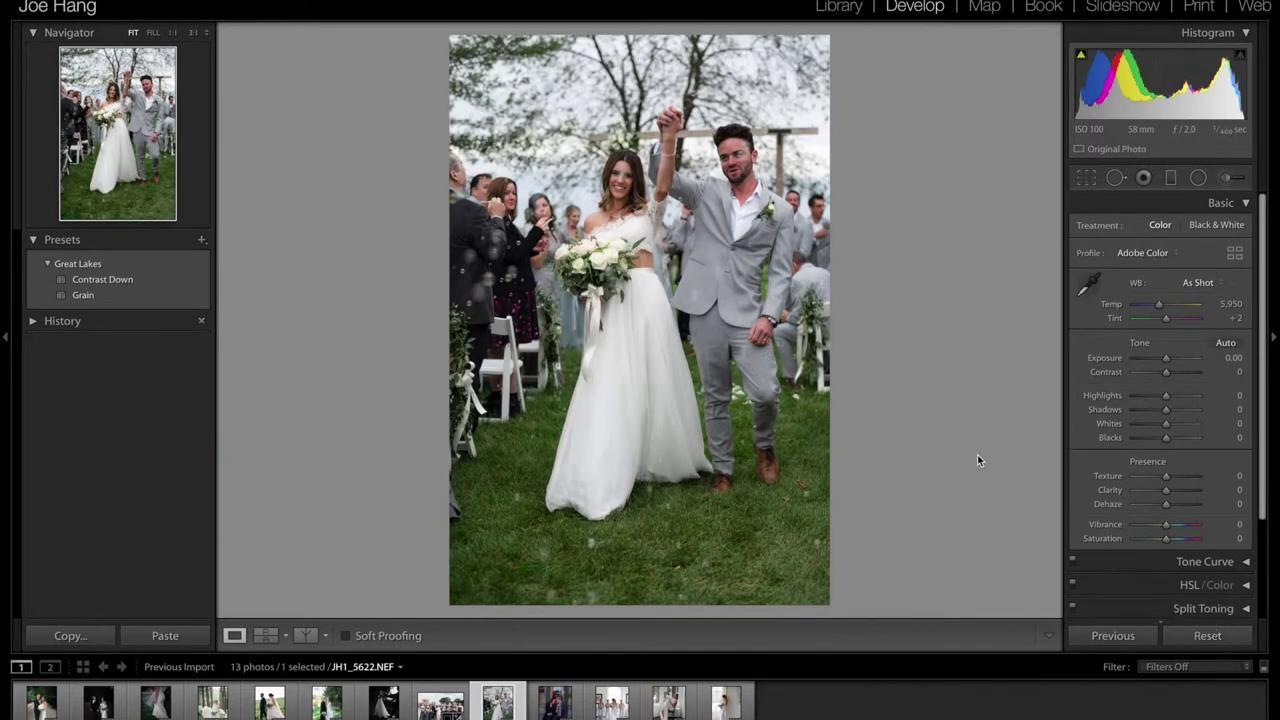
left_click(1235, 253)
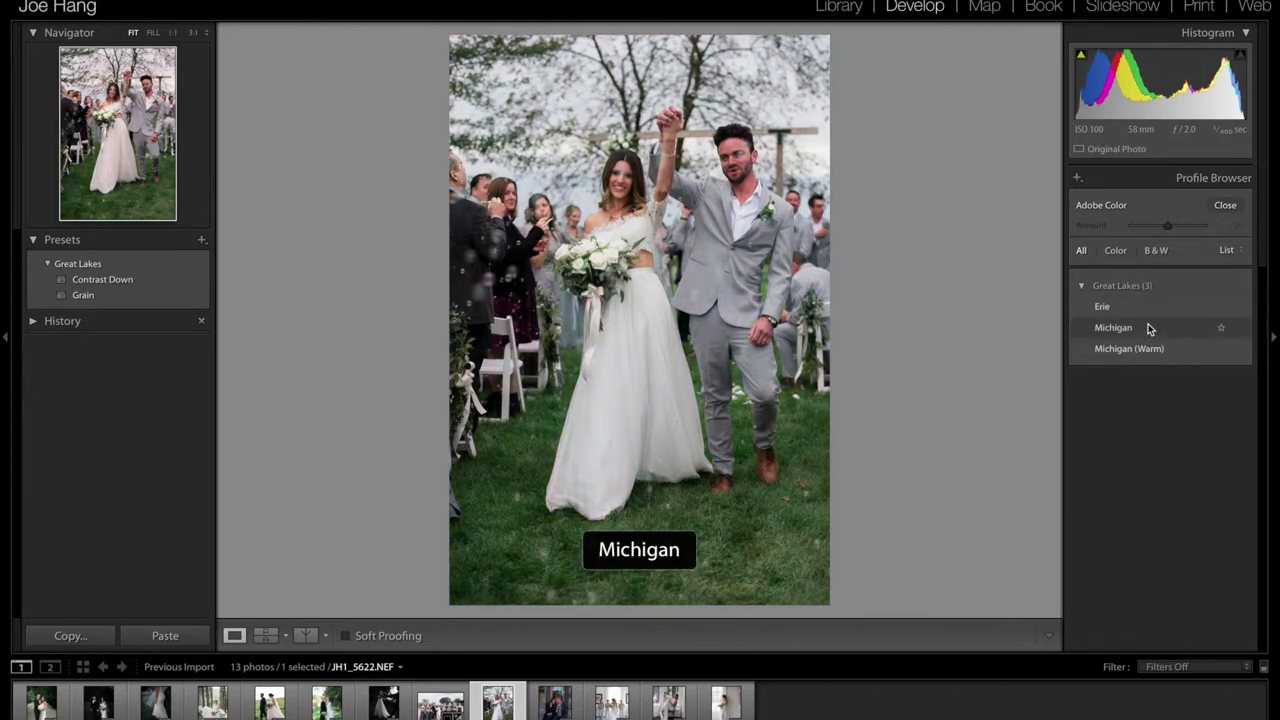
left_click(1145, 328)
left_click(1225, 205)
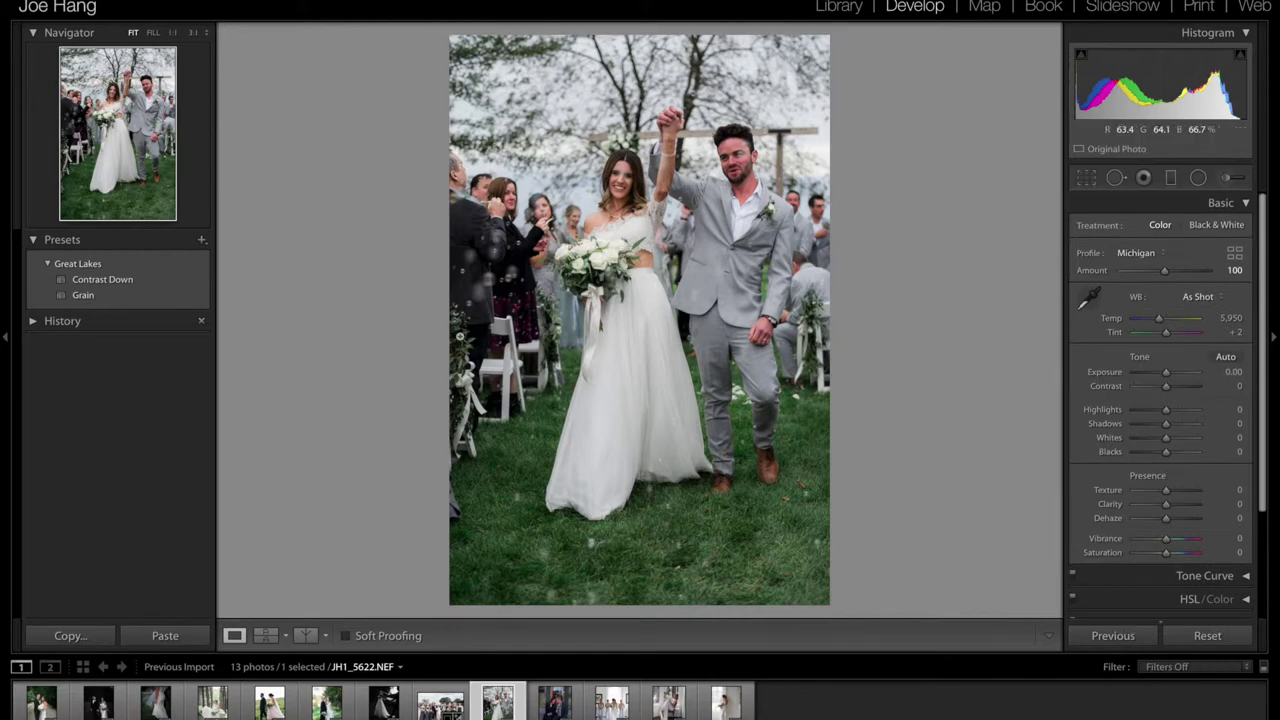
Add the Contrast Down and Grain presets to the ceremony aisle photo and straighten it with the Crop tool.
left_click(98, 279)
left_click(84, 295)
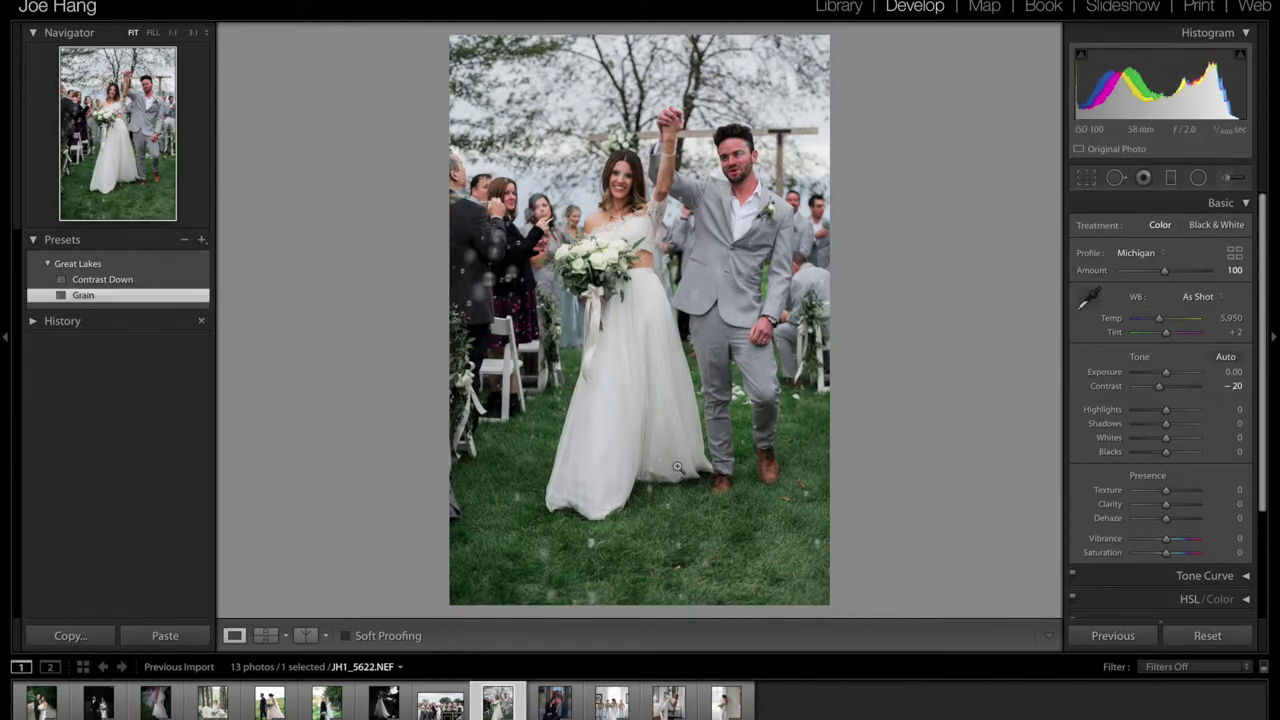
key("r")
left_click_drag(858, 527, 867, 529)
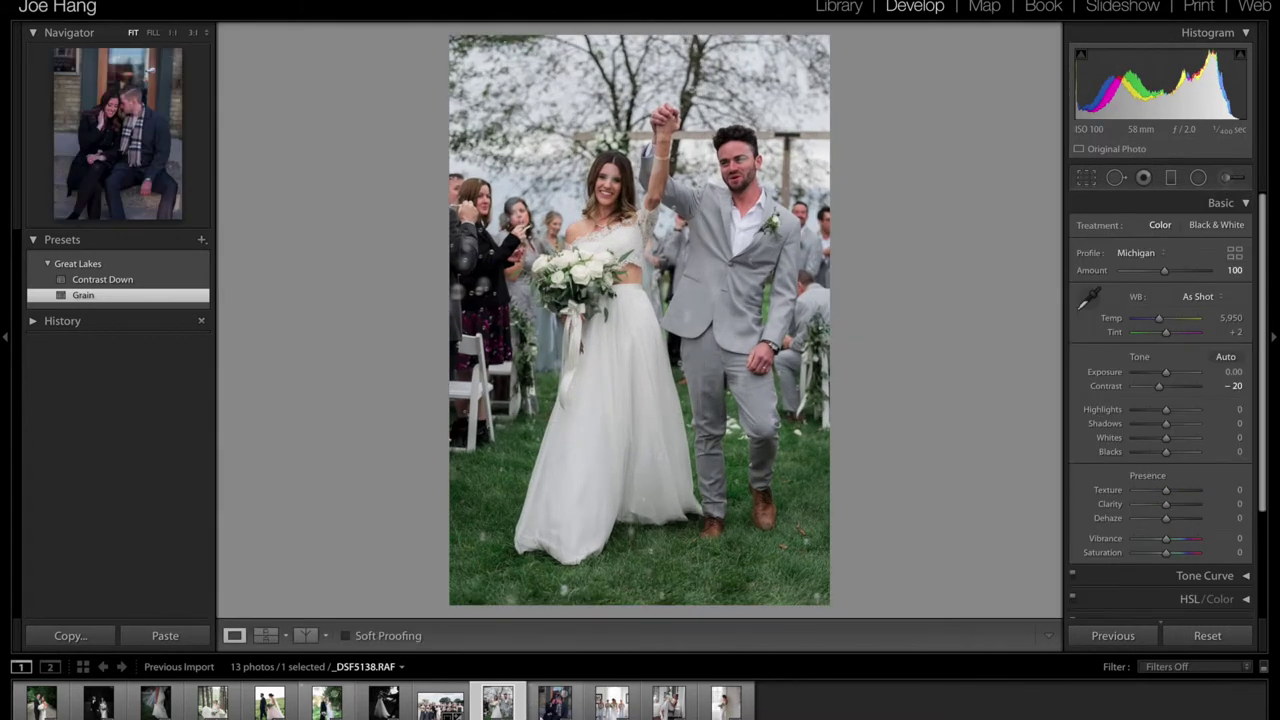
Move on to the photo of the couple sitting on the stone steps and reset its develop settings.
key("Right")
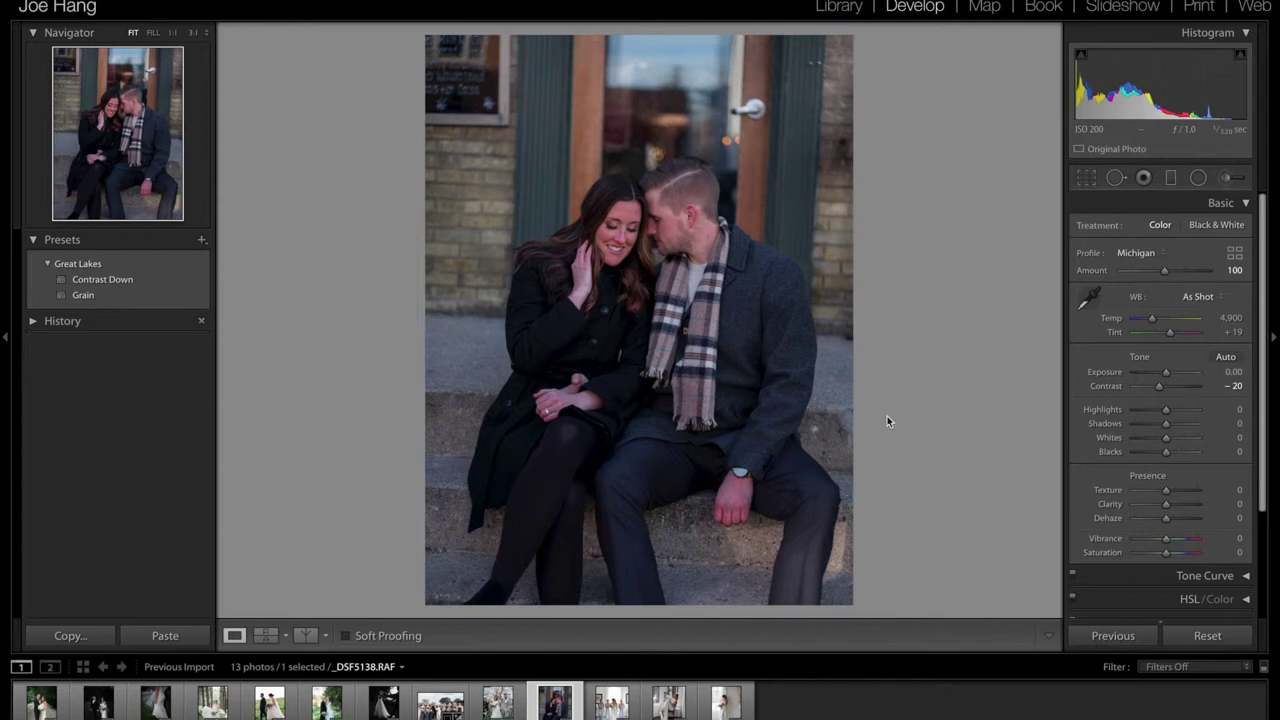
left_click(1138, 256)
left_click(1004, 521)
key("ctrl+shift+r")
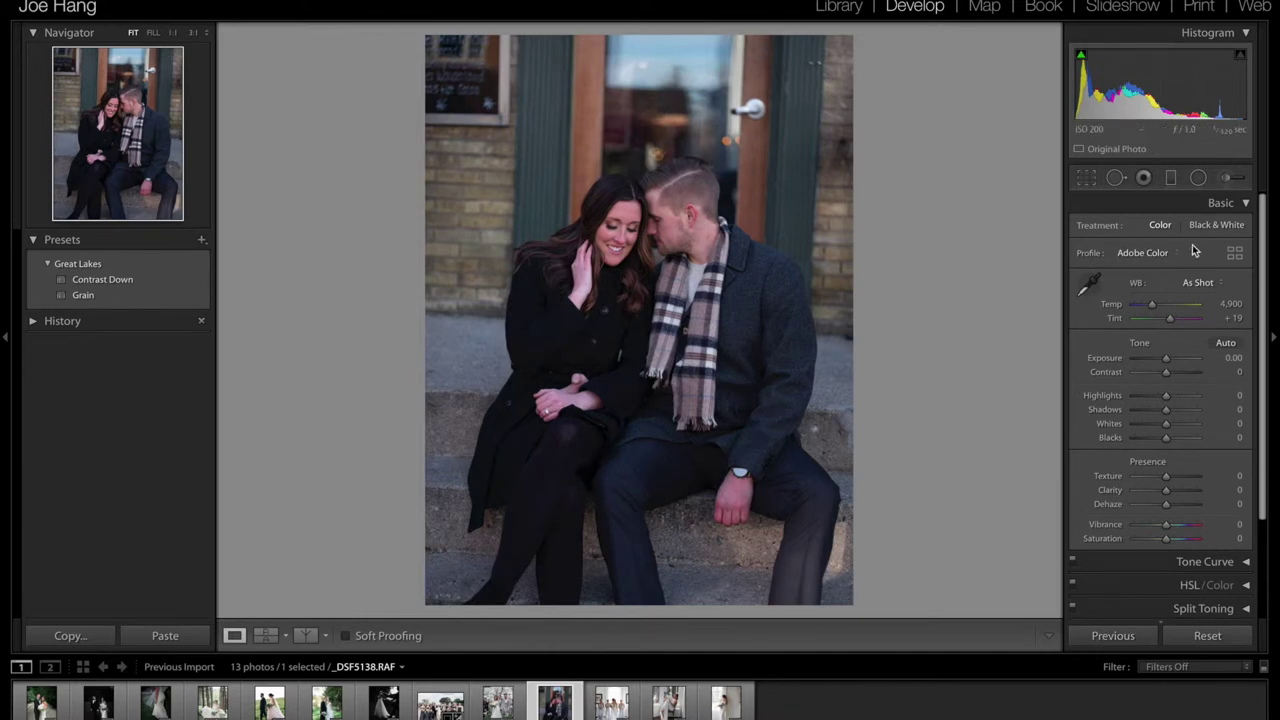
Apply the Michigan profile to the photo of the couple on the steps, plus the Contrast Down and Grain presets.
left_click(1235, 253)
left_click(1113, 328)
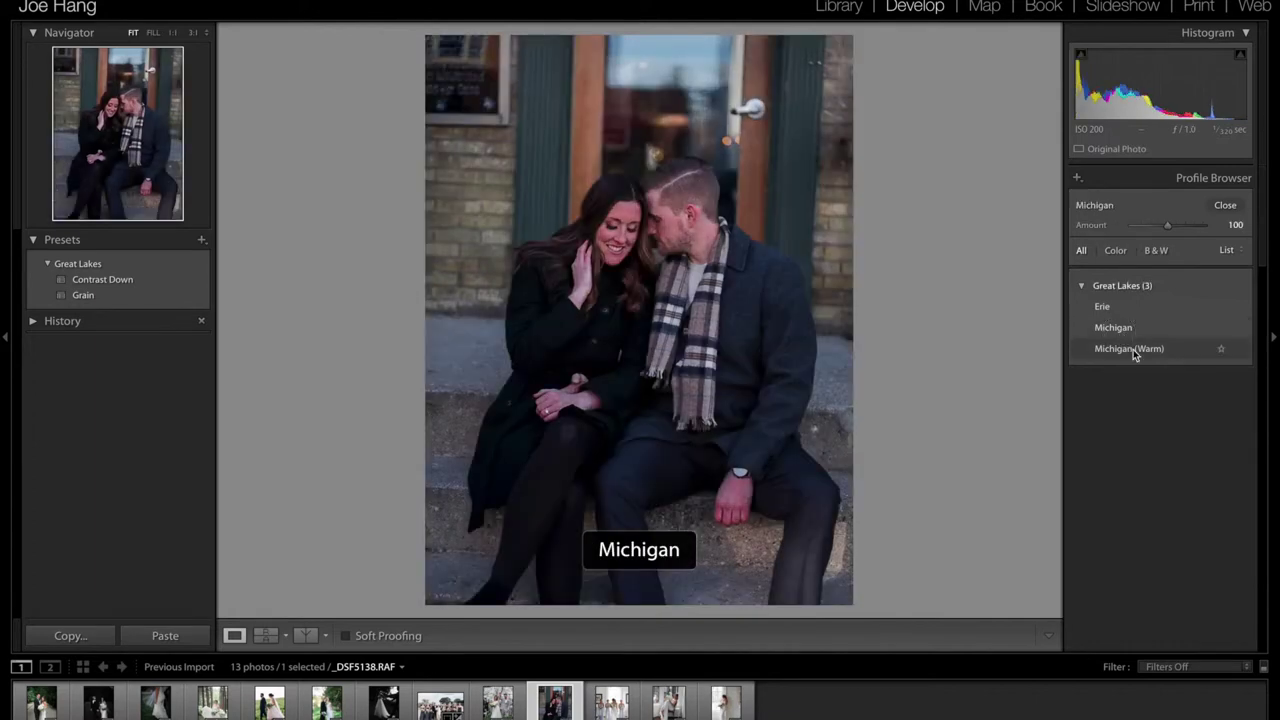
left_click(1232, 207)
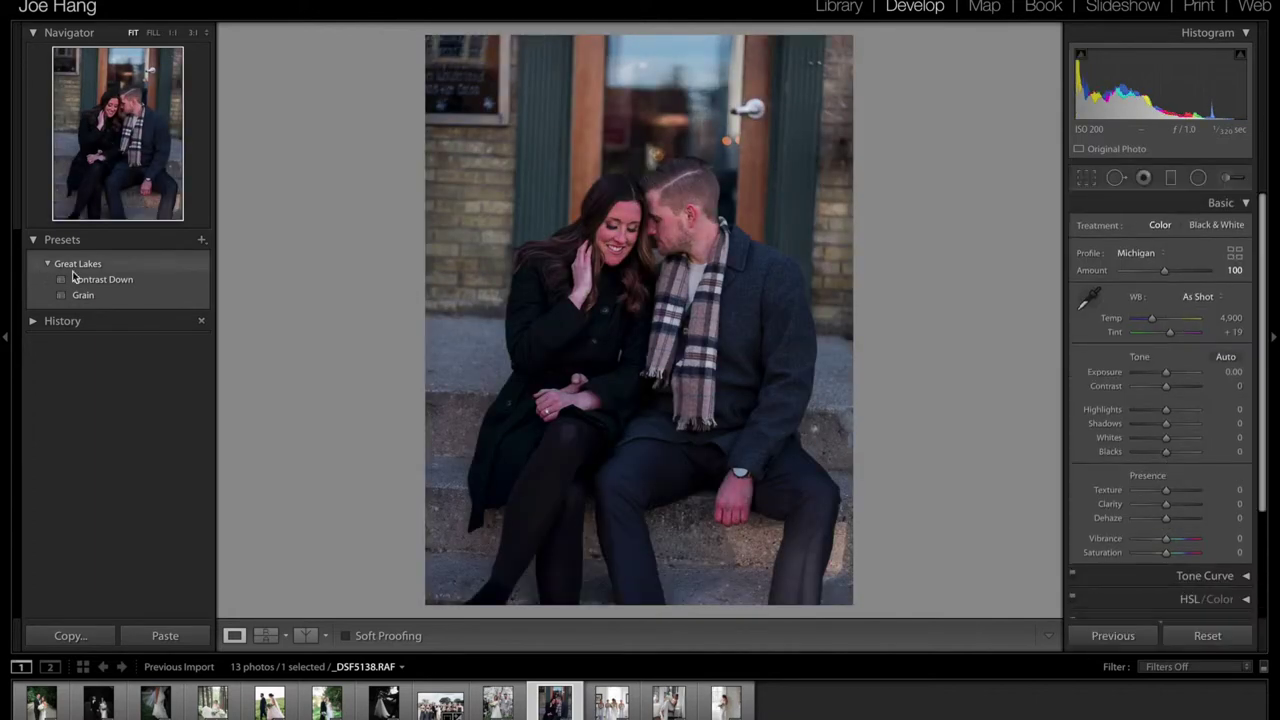
left_click(104, 280)
left_click(103, 296)
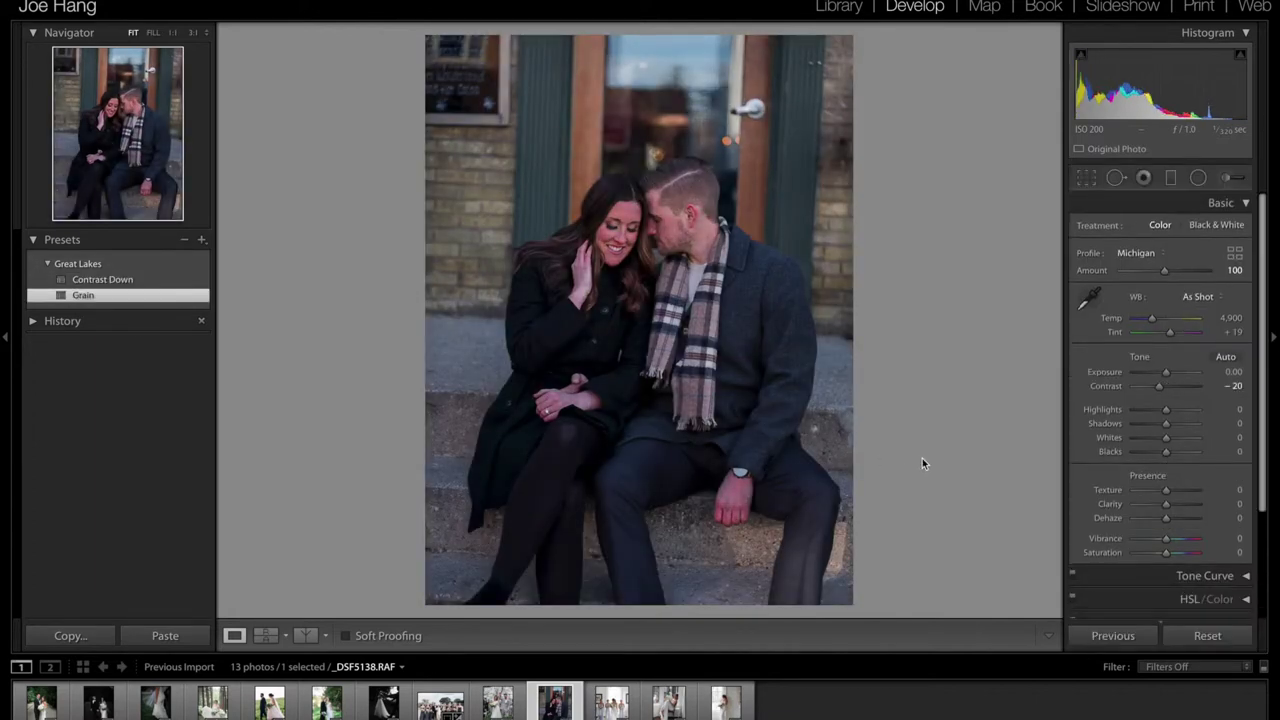
Crop the photo of the couple on the steps slightly tighter and set its exposure to +0.55.
key("r")
left_click_drag(425, 38, 460, 75)
key("r")
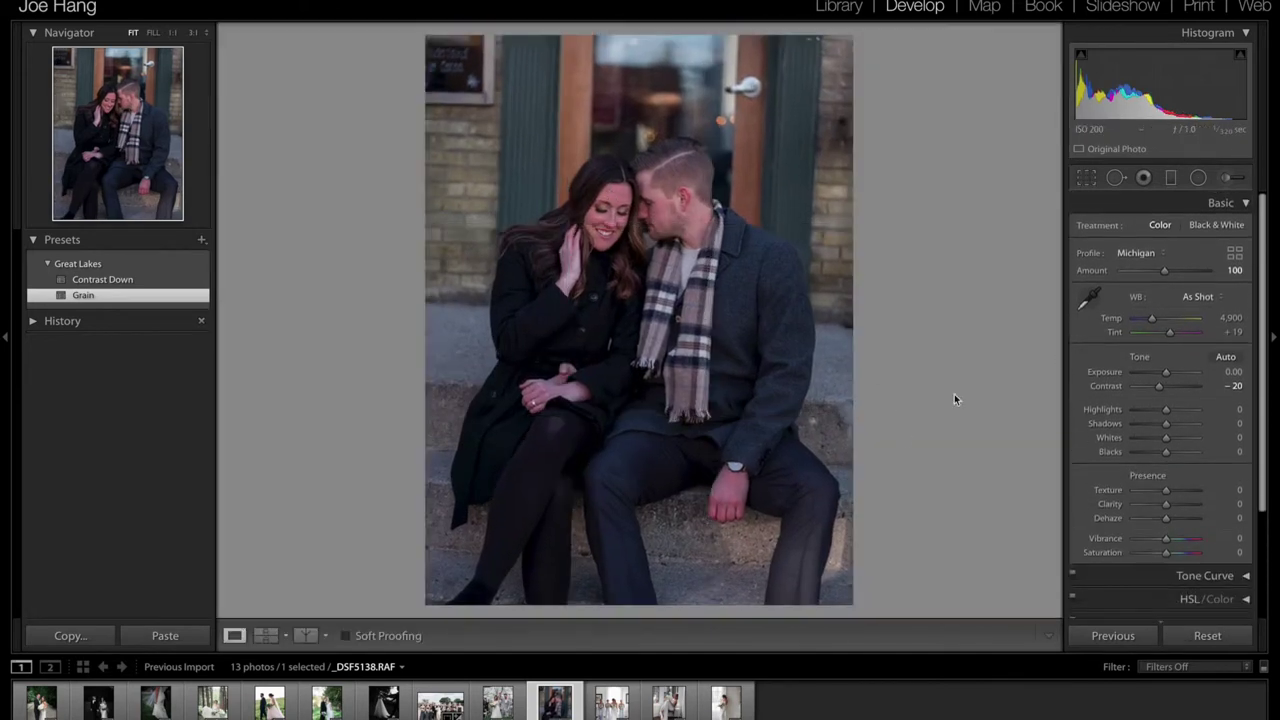
left_click_drag(1168, 375, 1170, 373)
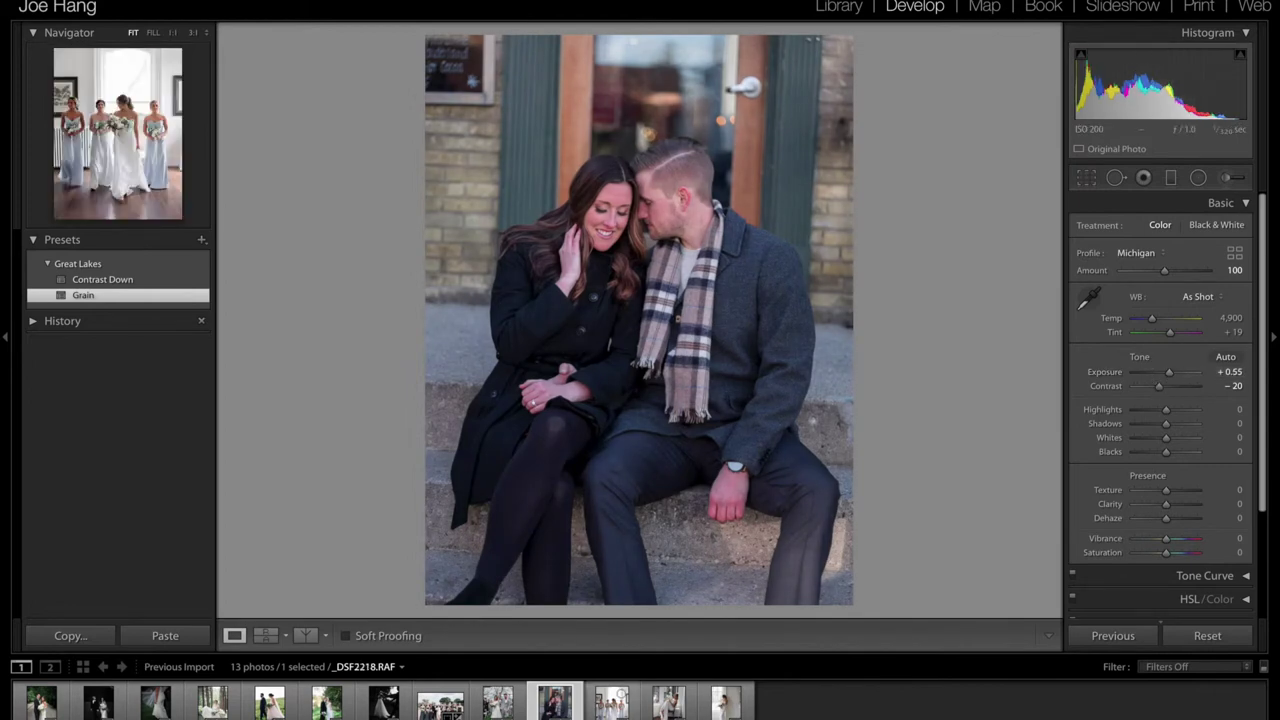
Move on to the photo of the bride walking with three bridesmaids and apply the Michigan profile.
key("Right")
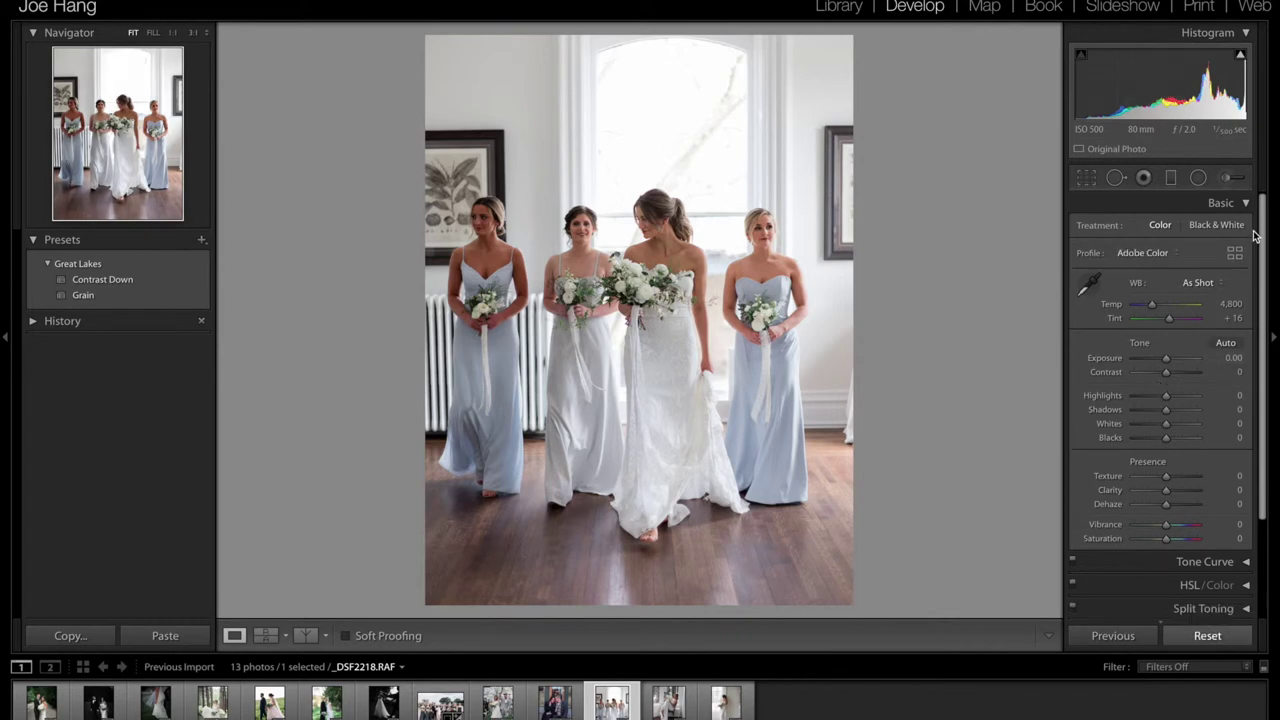
left_click(1234, 253)
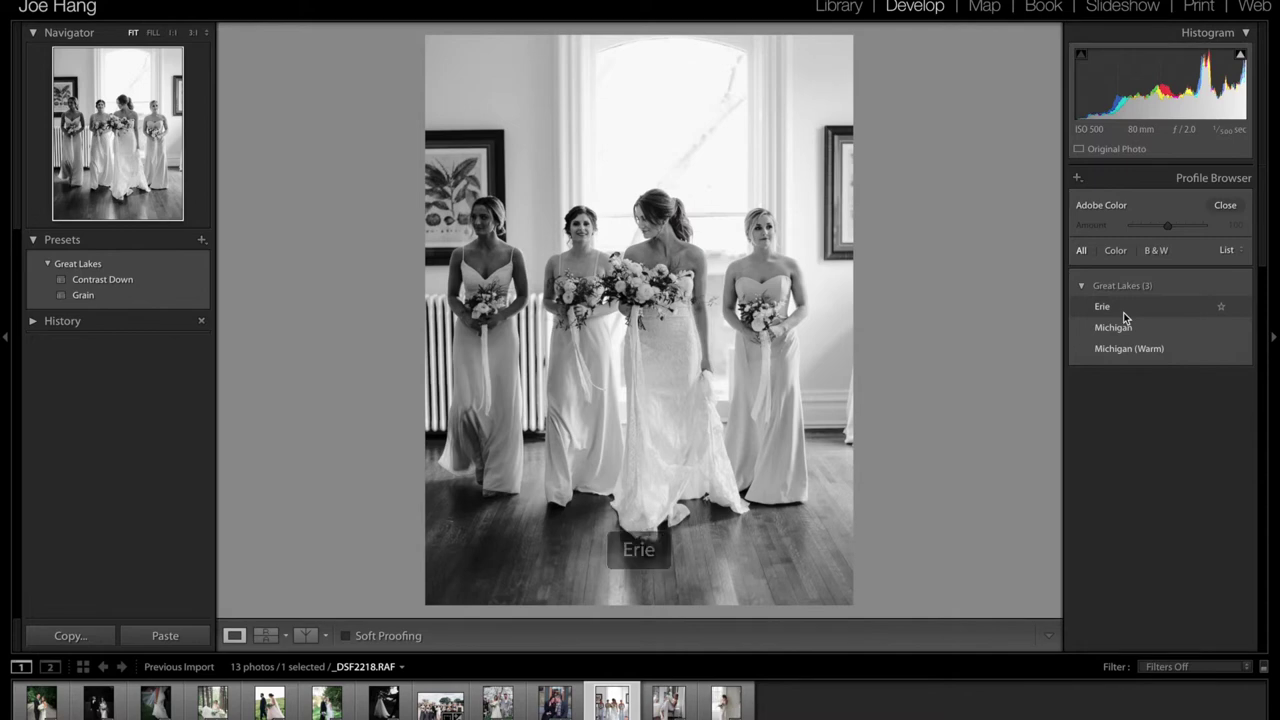
left_click(1121, 328)
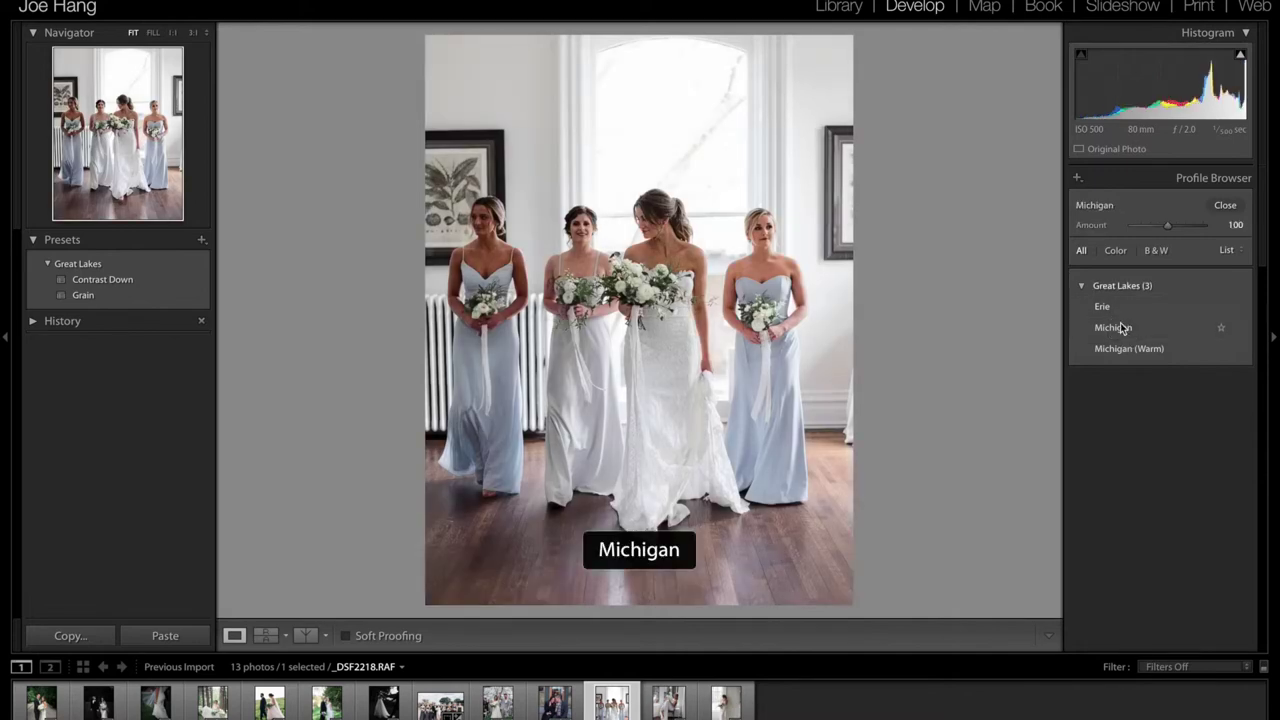
left_click(1220, 206)
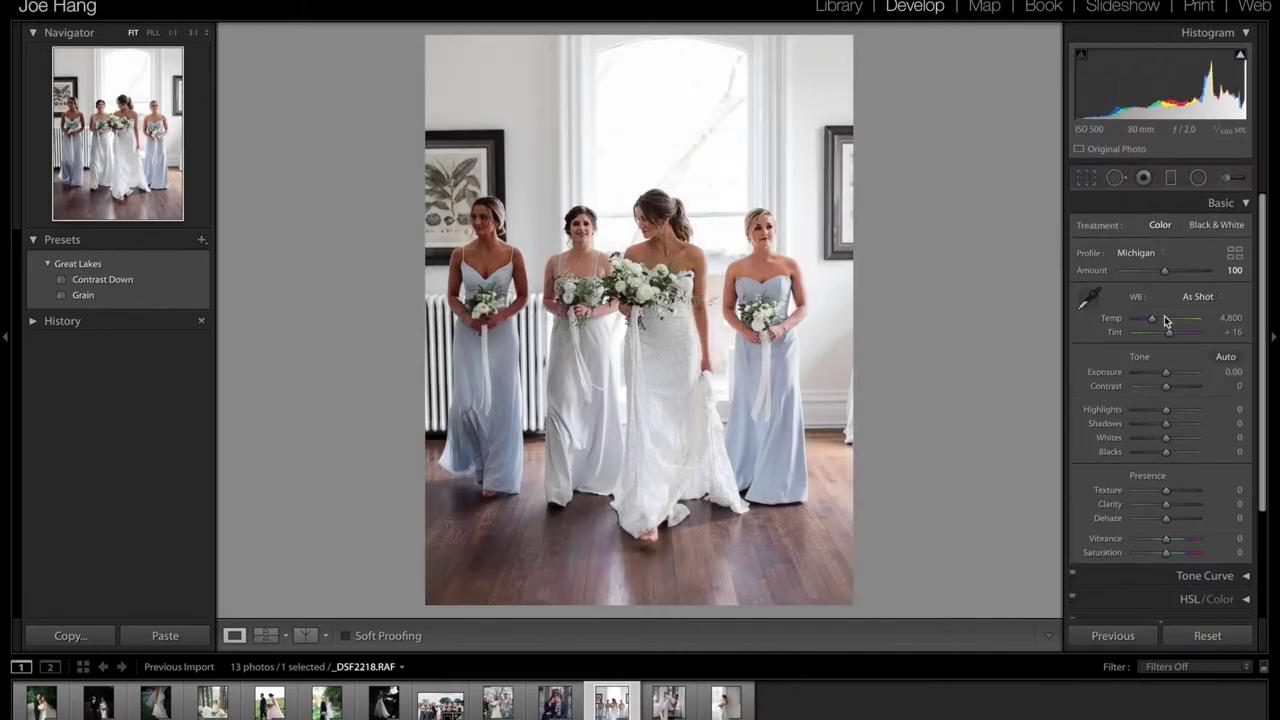
Apply the Contrast Down preset to the bridesmaids photo, then set its exposure to +0.75 and contrast to +2.
left_click(130, 280)
left_click_drag(1162, 372, 1174, 378)
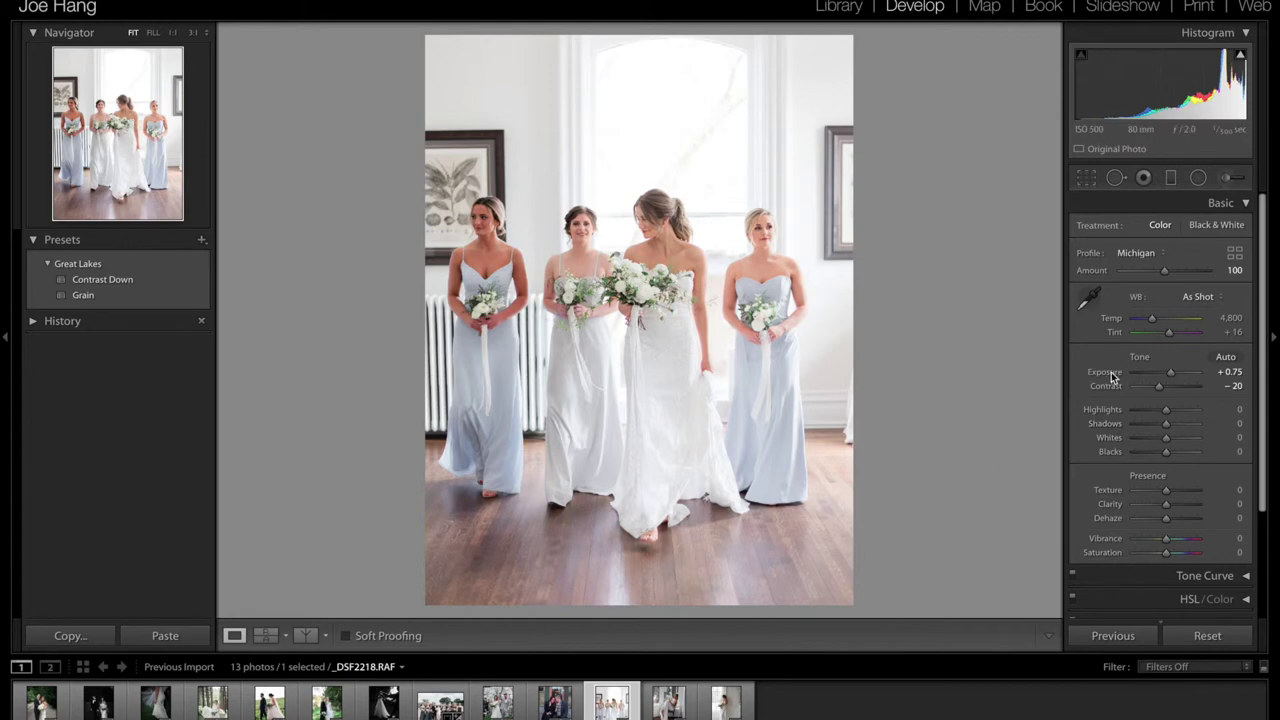
scroll(1151, 409, "down", 1)
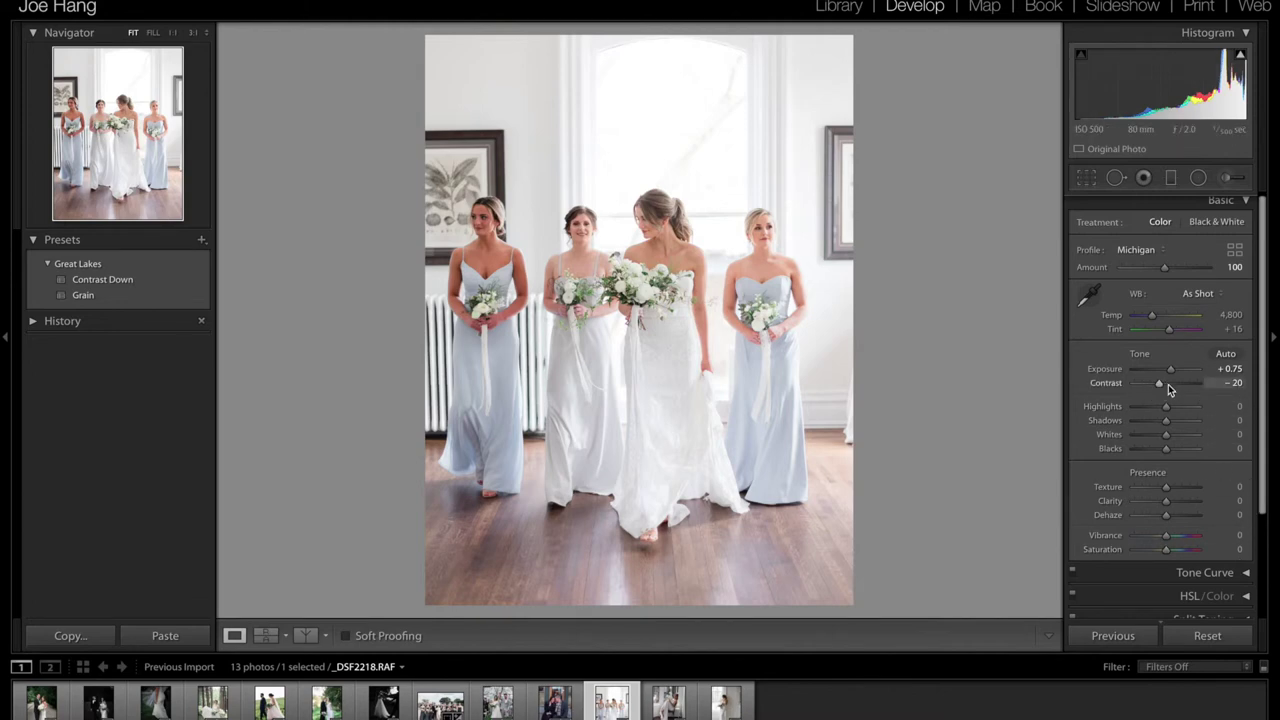
left_click_drag(1168, 384, 1166, 380)
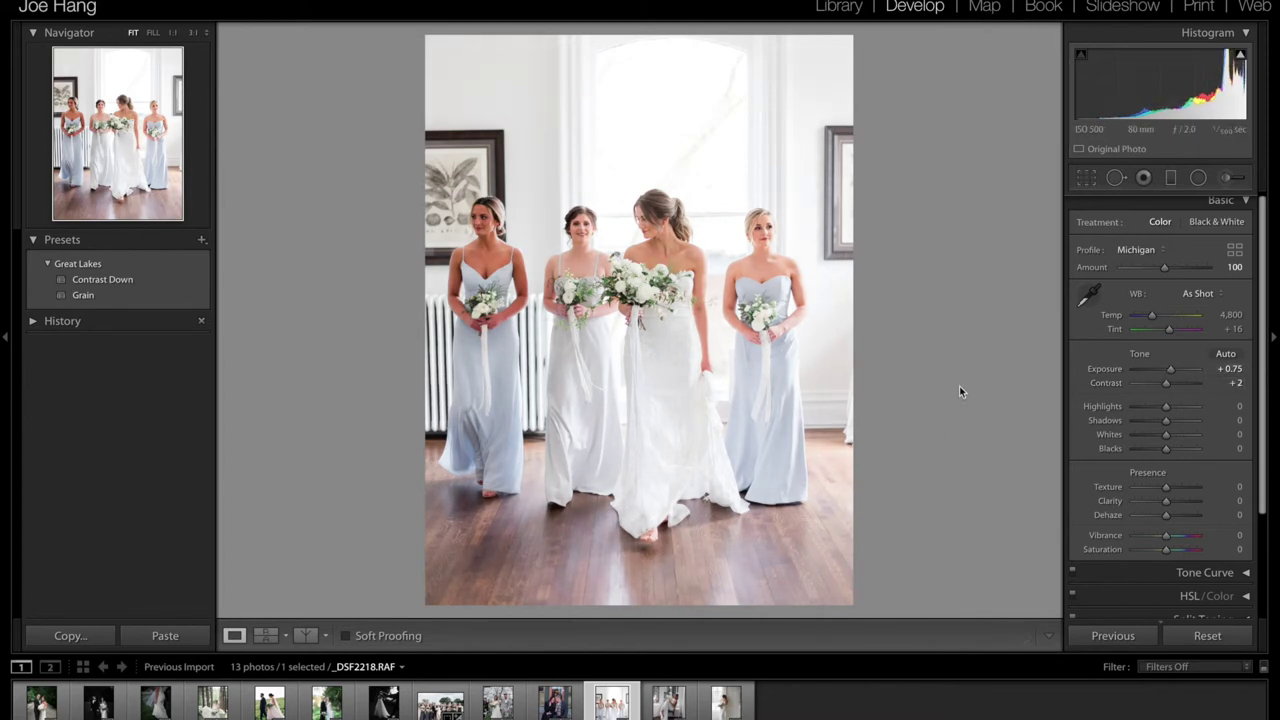
Move on to the photo of the bride seated by the window, reset its develop settings and apply the Michigan profile.
left_click(689, 712)
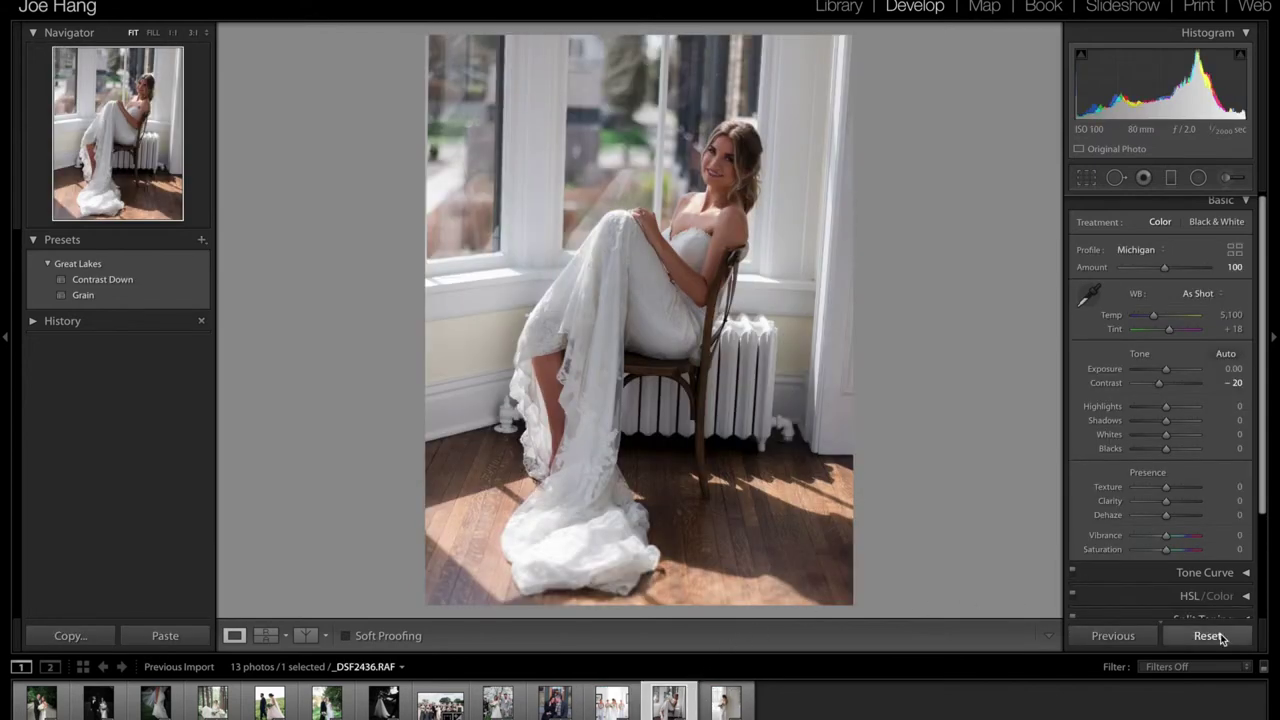
key("ctrl+shift+r")
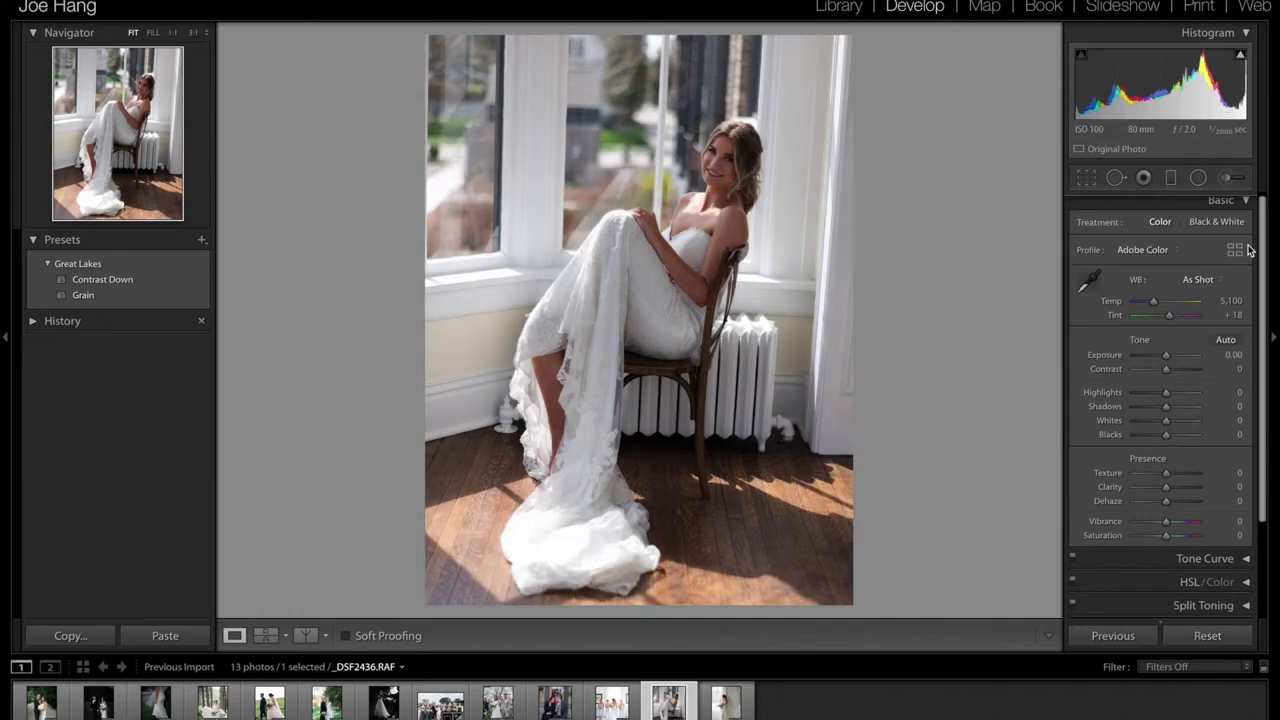
left_click(1235, 252)
left_click(1134, 328)
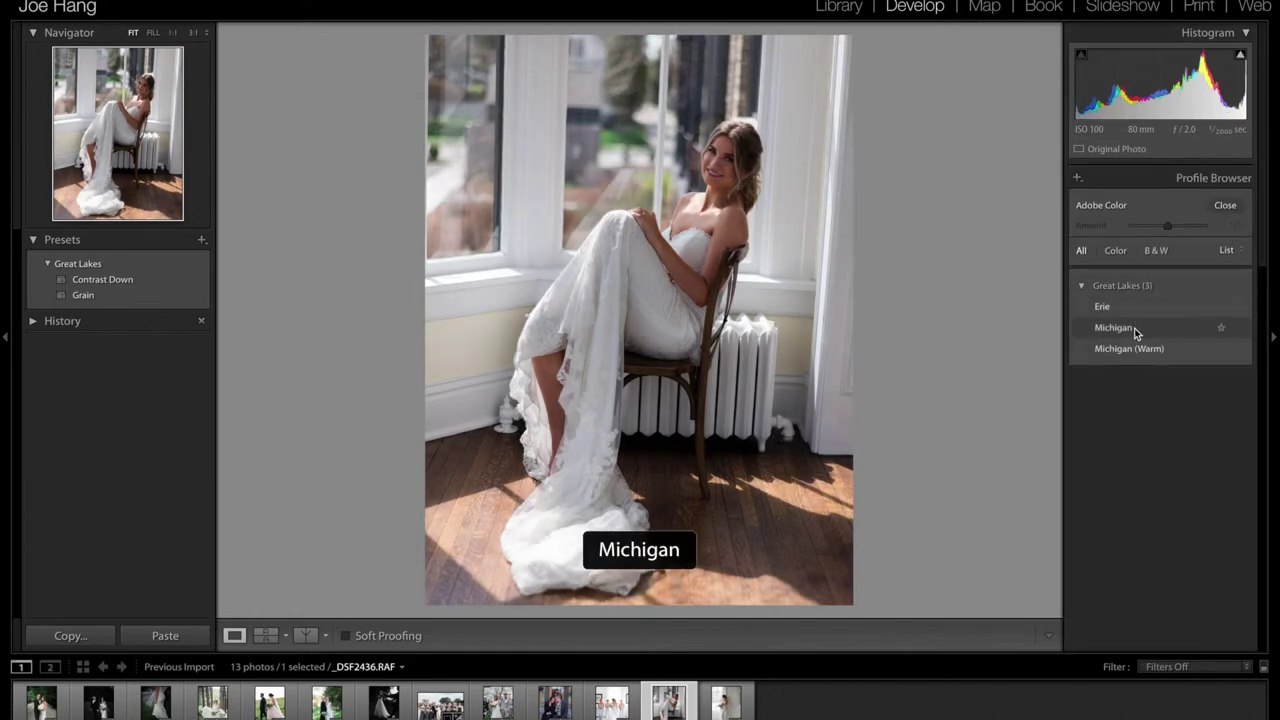
left_click(1108, 328)
left_click(1226, 206)
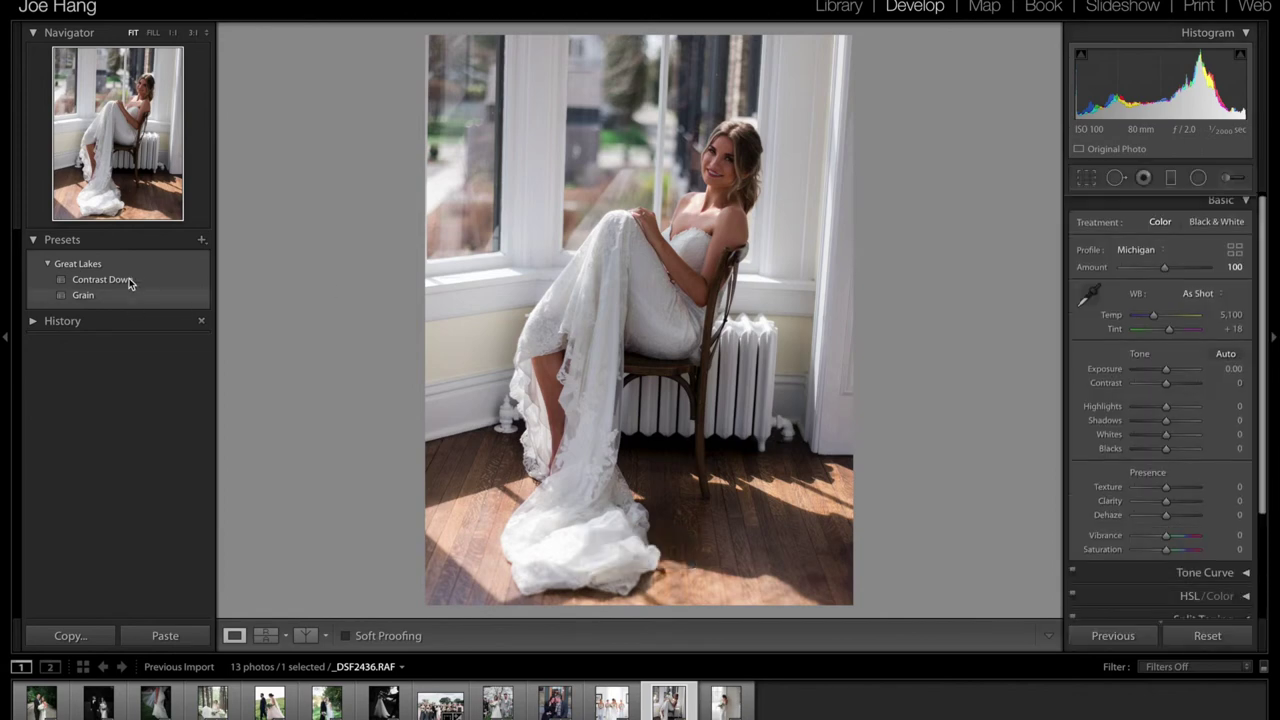
Add the Contrast Down and Grain presets to the seated bride photo and set its exposure to +0.65.
left_click(128, 282)
left_click(130, 297)
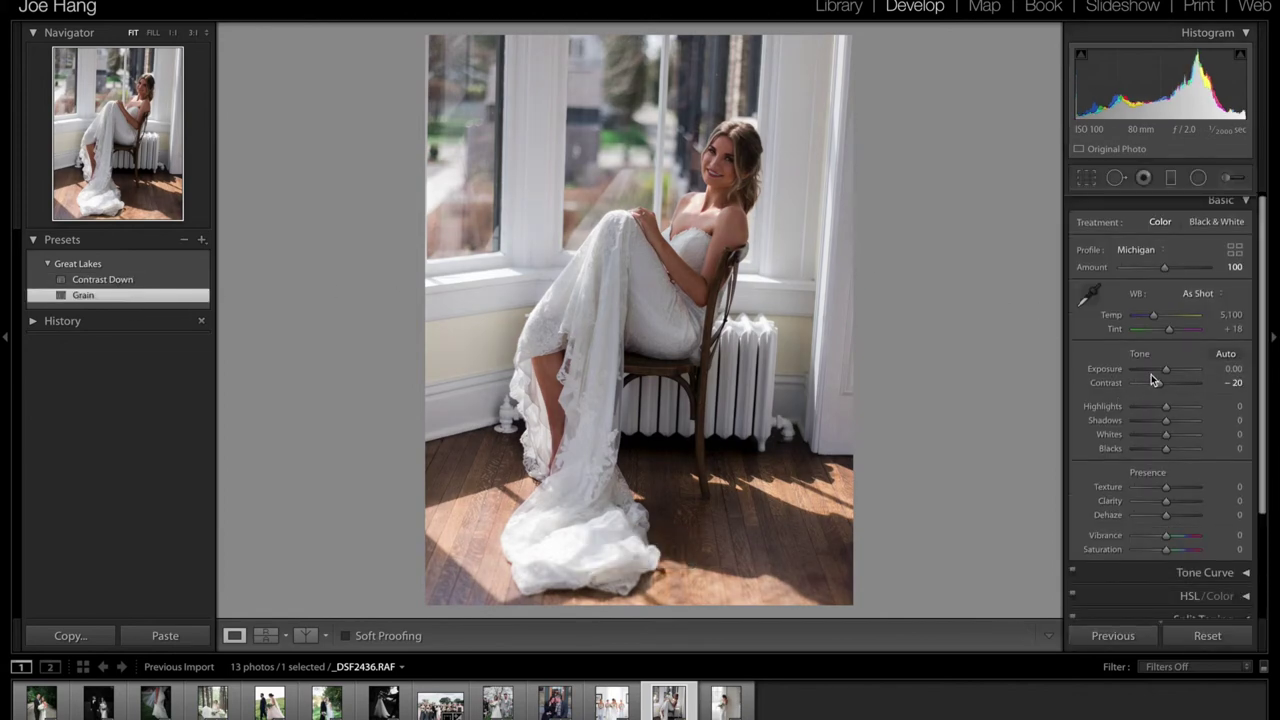
left_click_drag(1166, 369, 1169, 371)
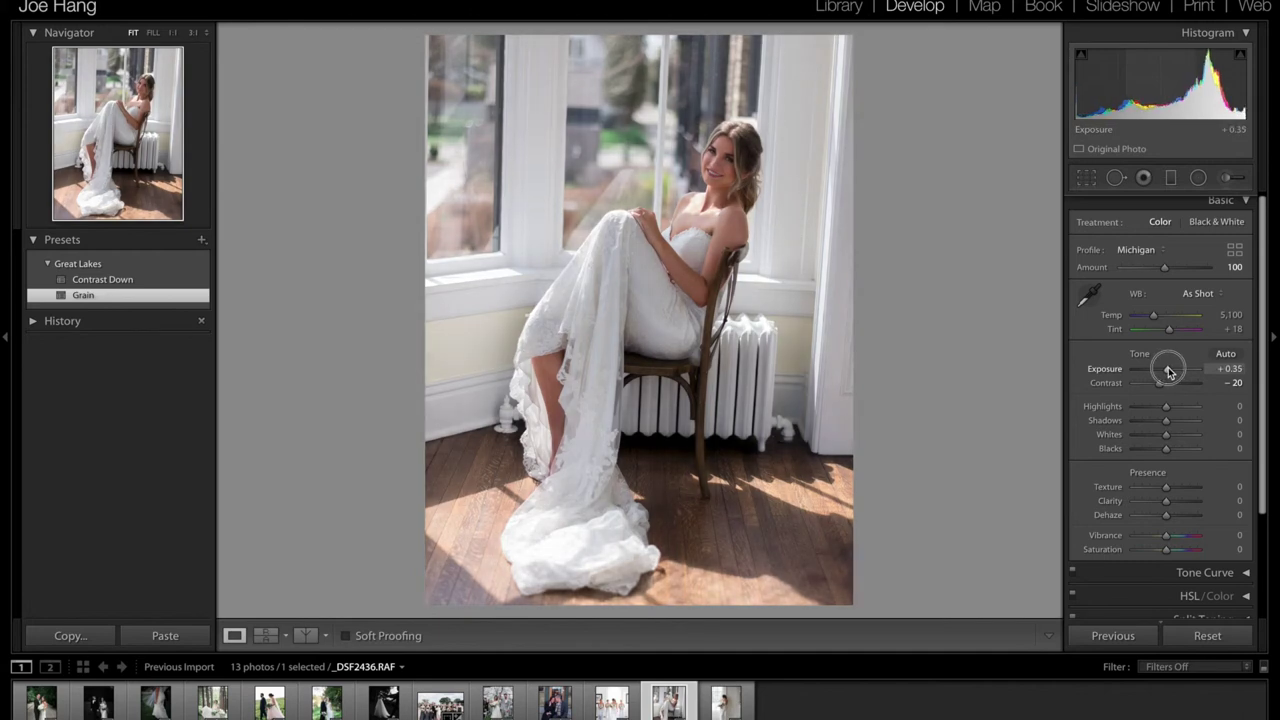
left_click_drag(1169, 371, 1170, 368)
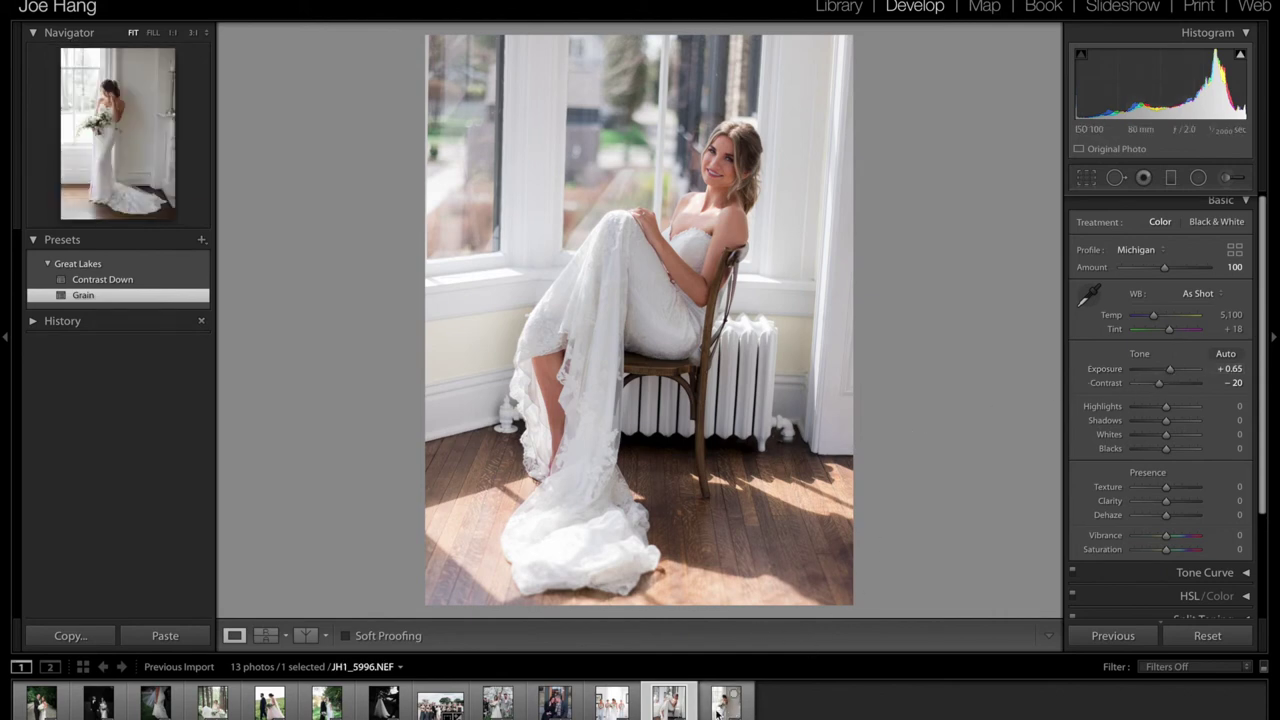
Move on to the last photo, the bride standing with her bouquet, reset its develop settings and apply the Michigan profile.
left_click(718, 708)
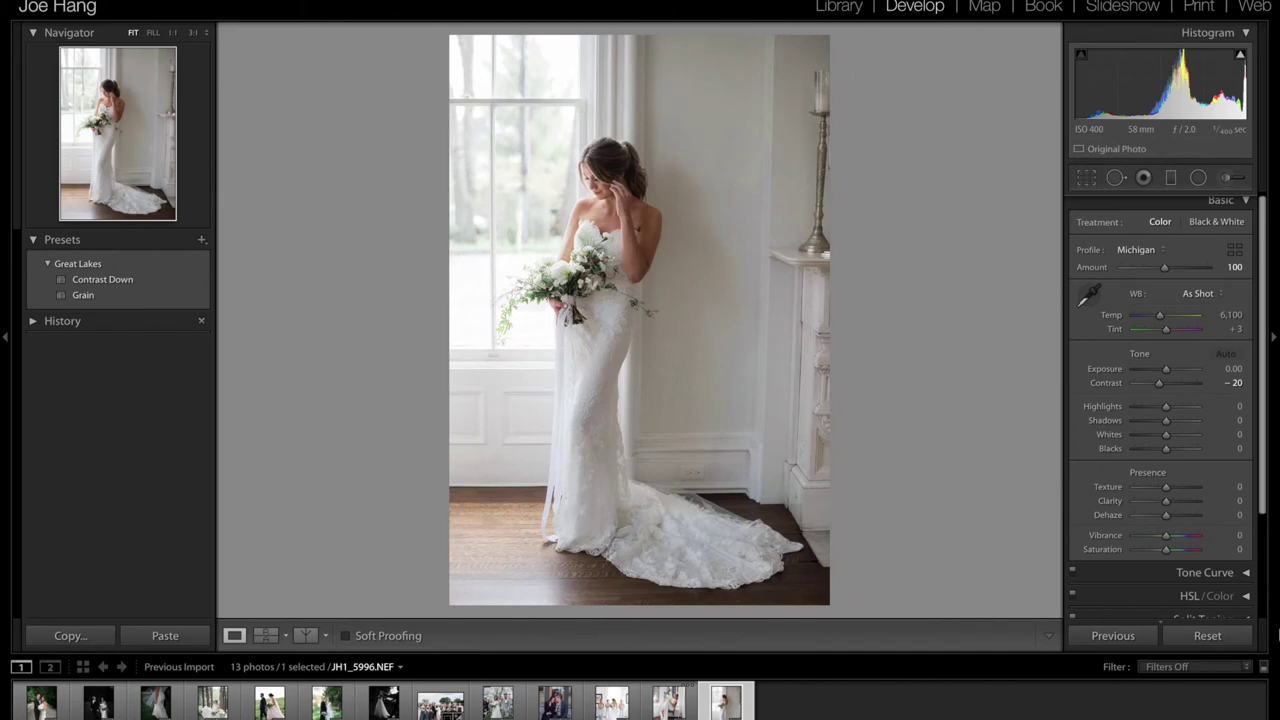
left_click(1228, 637)
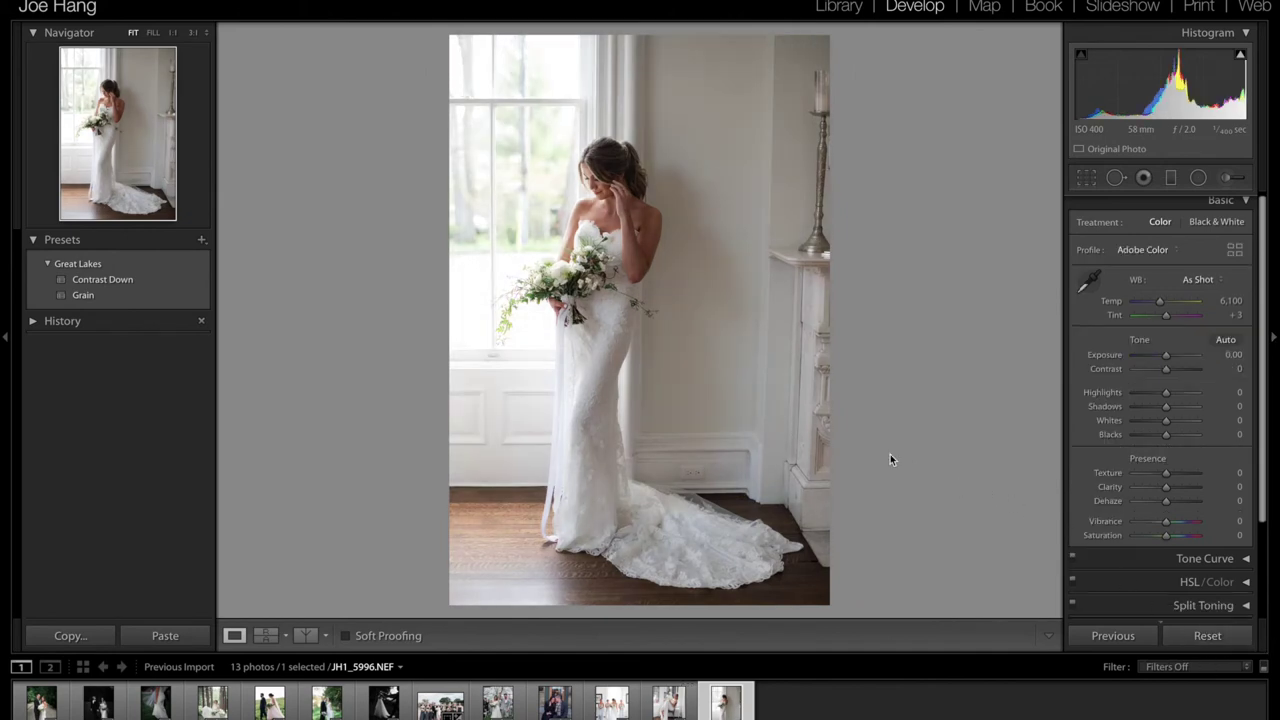
left_click(1235, 249)
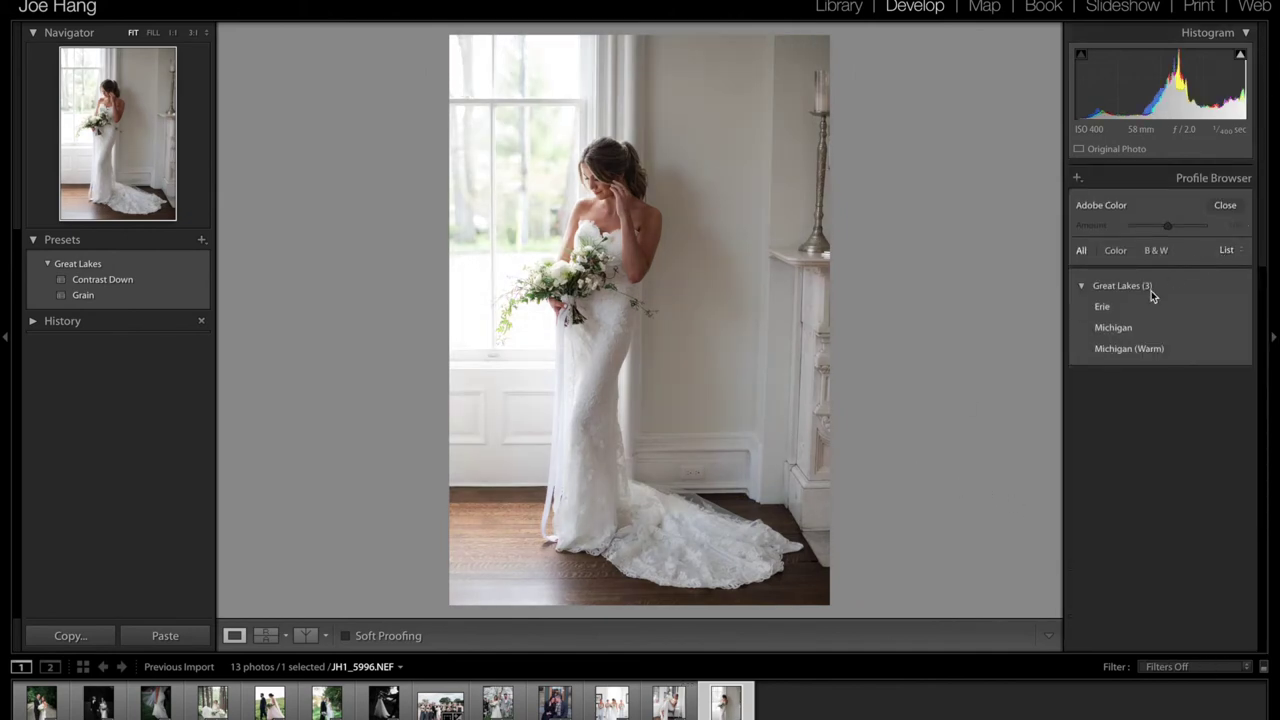
left_click(1121, 328)
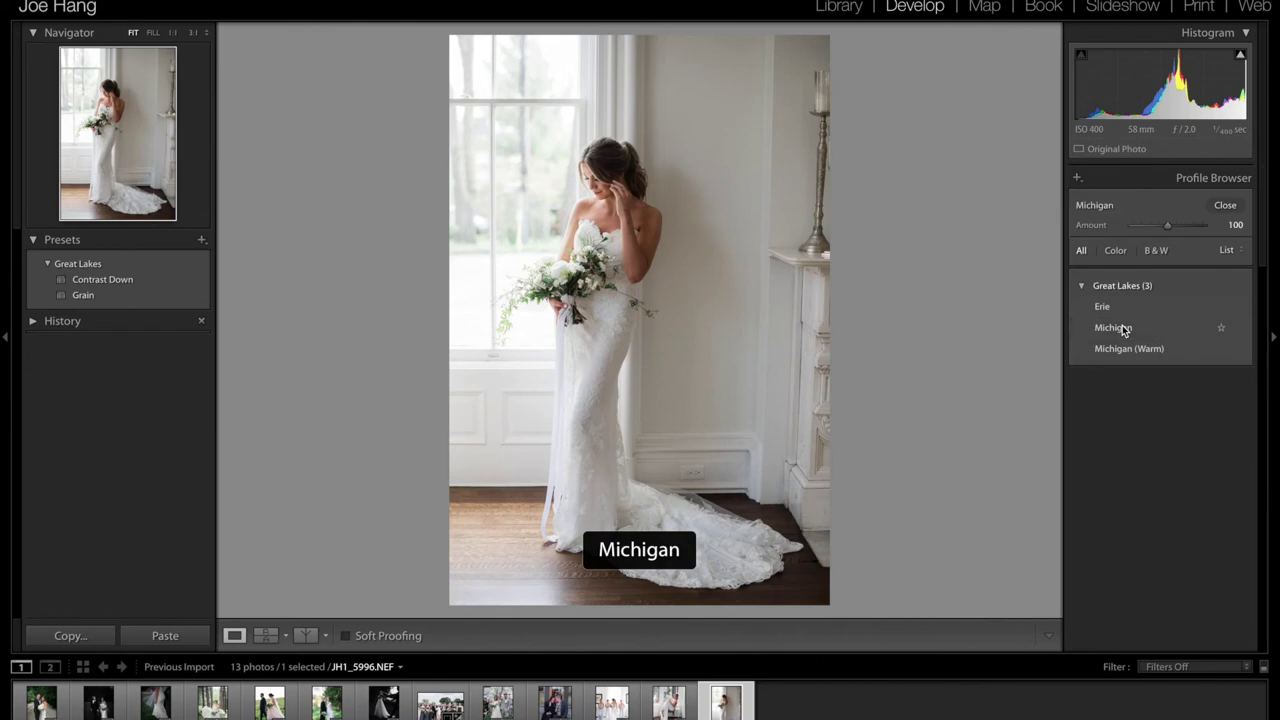
left_click(1230, 209)
Add the Contrast Down and Grain presets to the standing bride photo and set its exposure to +0.55.
left_click(118, 281)
left_click(116, 294)
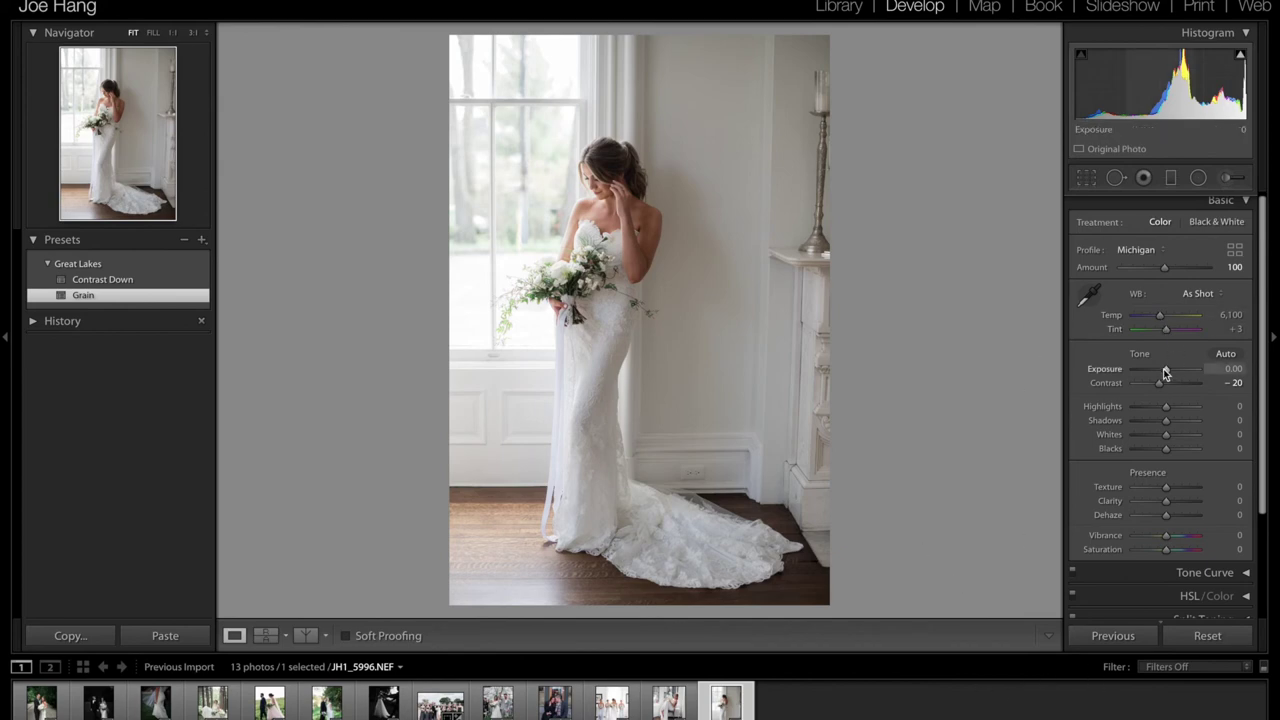
left_click_drag(1165, 372, 1168, 373)
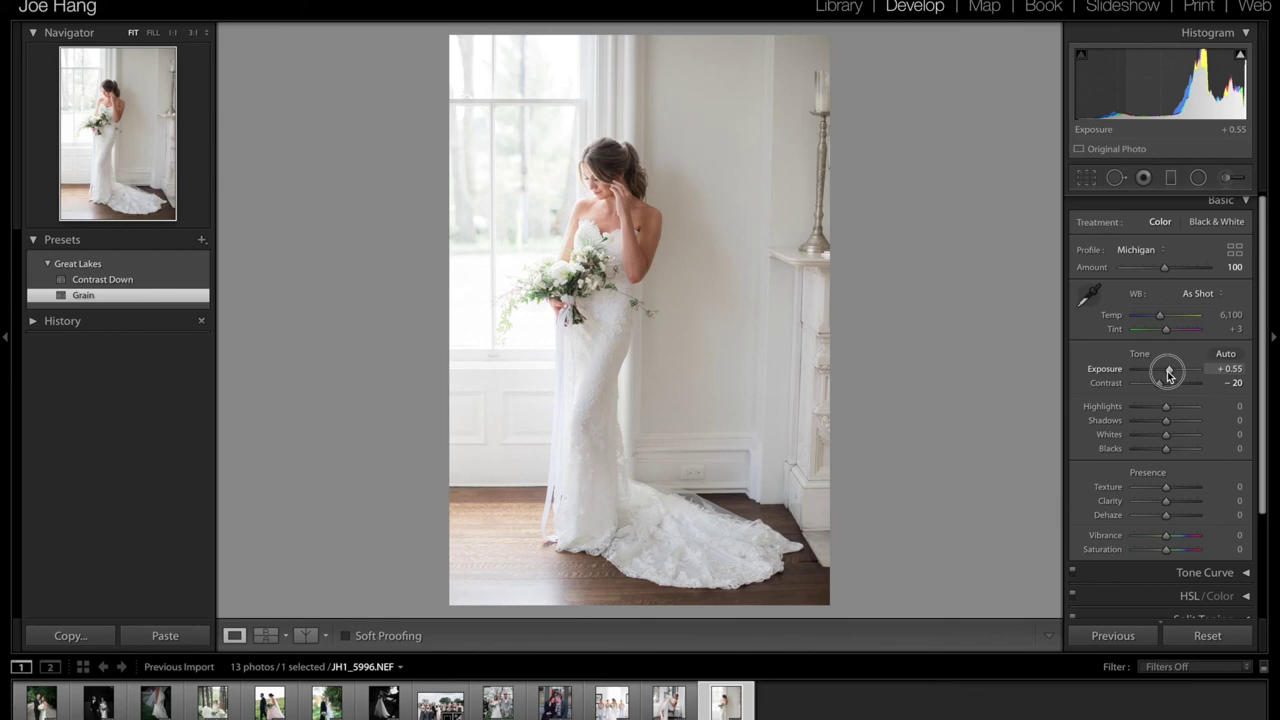